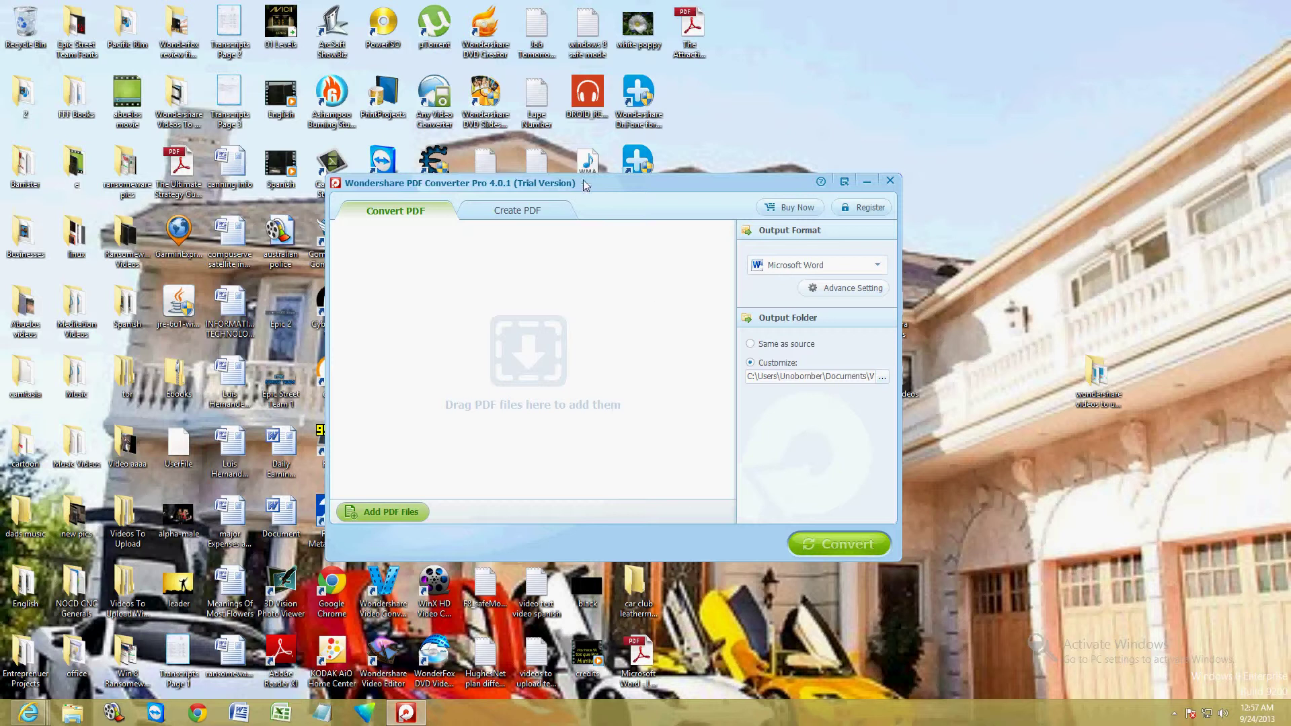
Reposition the converter window slightly down and to the right on the desktop
{"action": "mouse_move", "coordinate": [582, 181]}
{"action": "left_mouse_down"}
{"action": "mouse_move", "coordinate": [607, 196]}
{"action": "mouse_move", "coordinate": [598, 187]}
{"action": "left_mouse_up"}
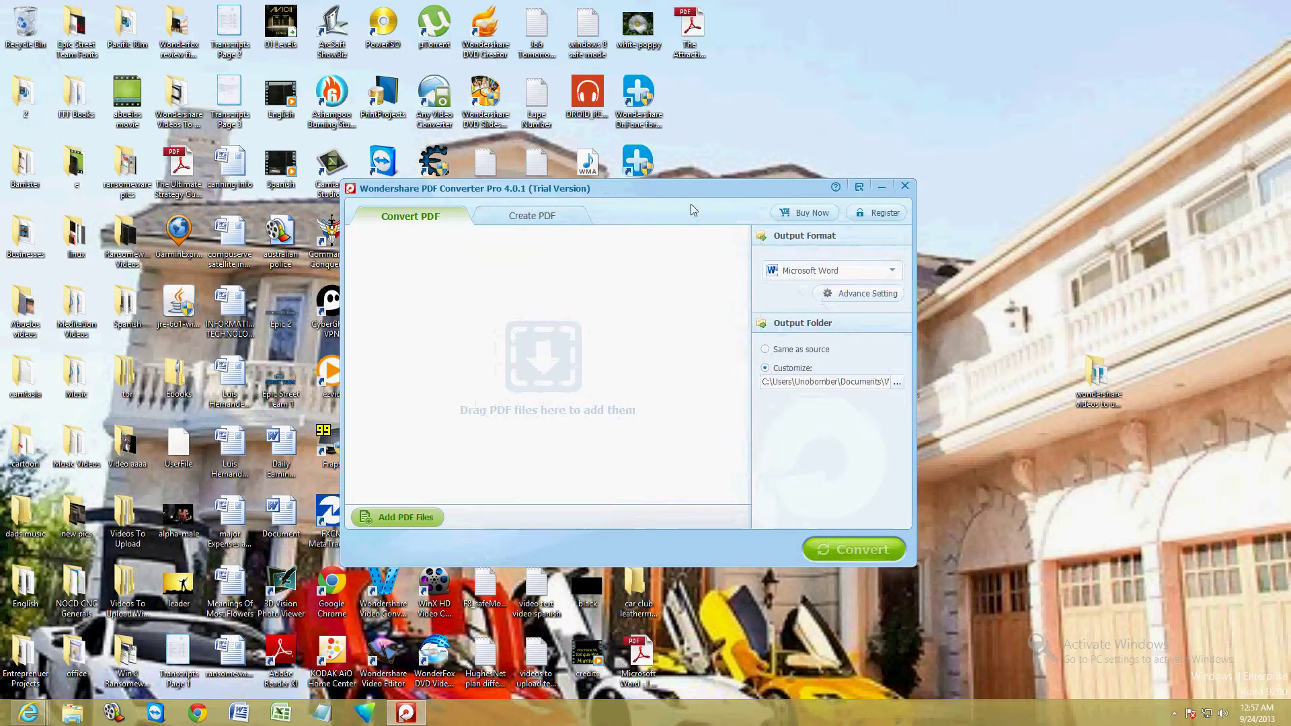
{"action": "left_click_drag", "start_coordinate": [679, 197], "coordinate": [678, 202]}
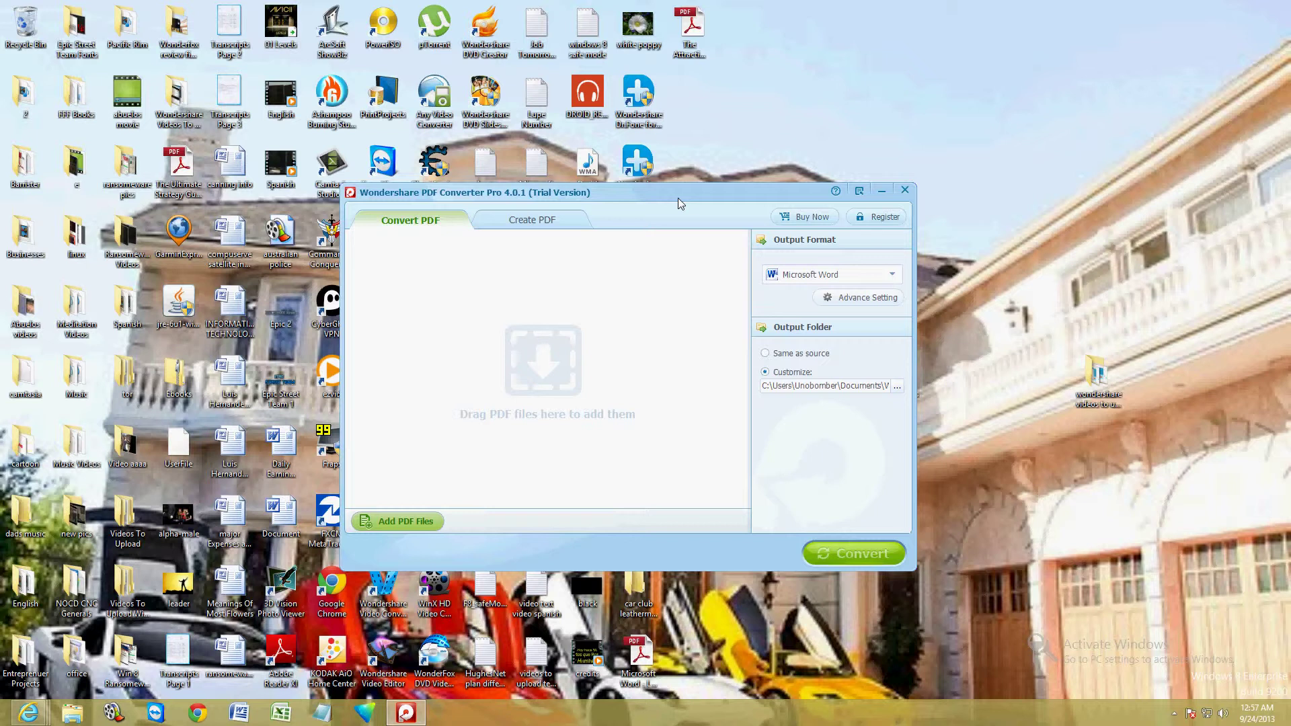
{"action": "left_click_drag", "start_coordinate": [679, 203], "coordinate": [696, 217]}
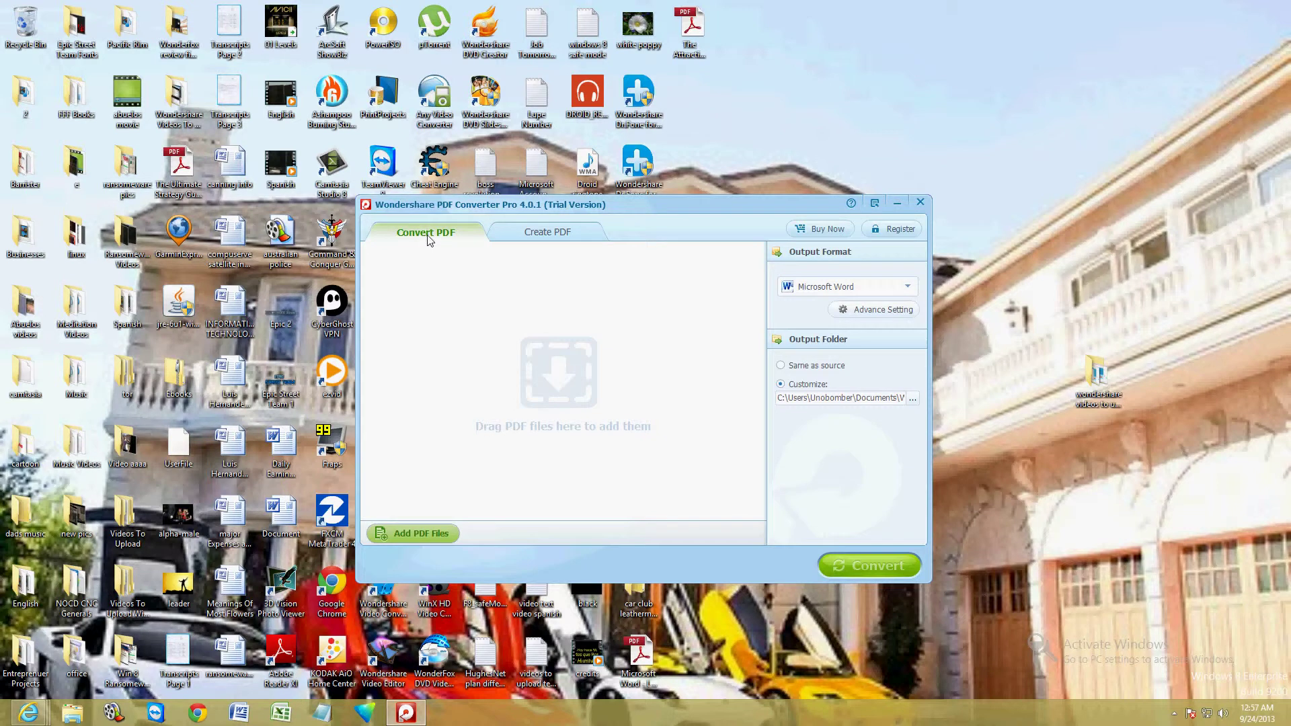
Switch back to the Convert PDF page, keeping Microsoft Word as the output format
{"action": "left_click", "coordinate": [549, 235]}
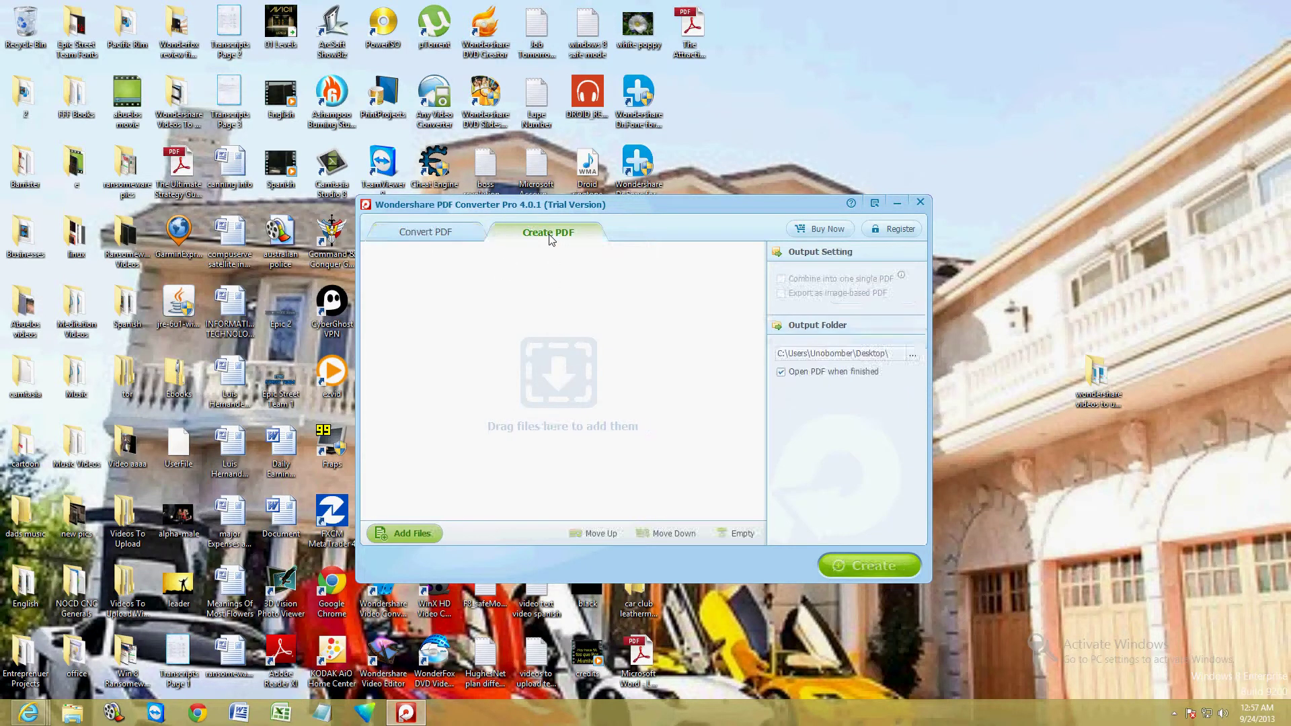
{"action": "left_click", "coordinate": [449, 236]}
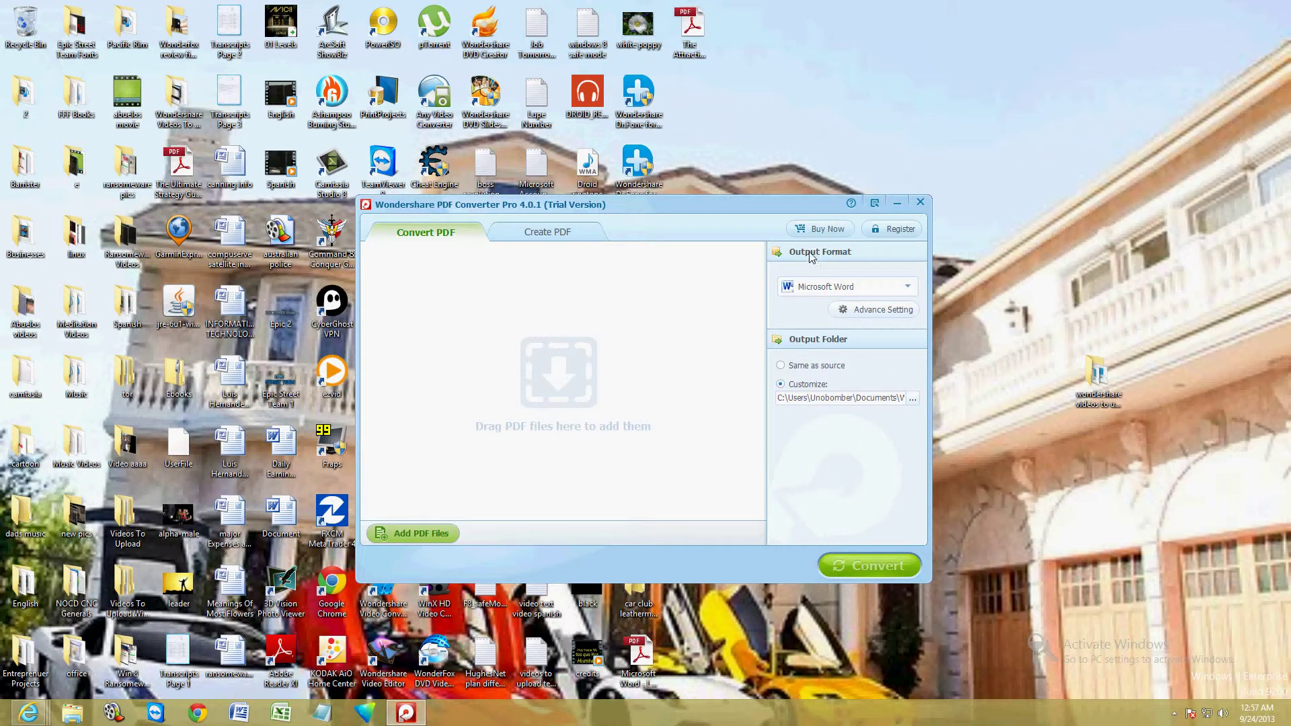
{"action": "left_click", "coordinate": [909, 289]}
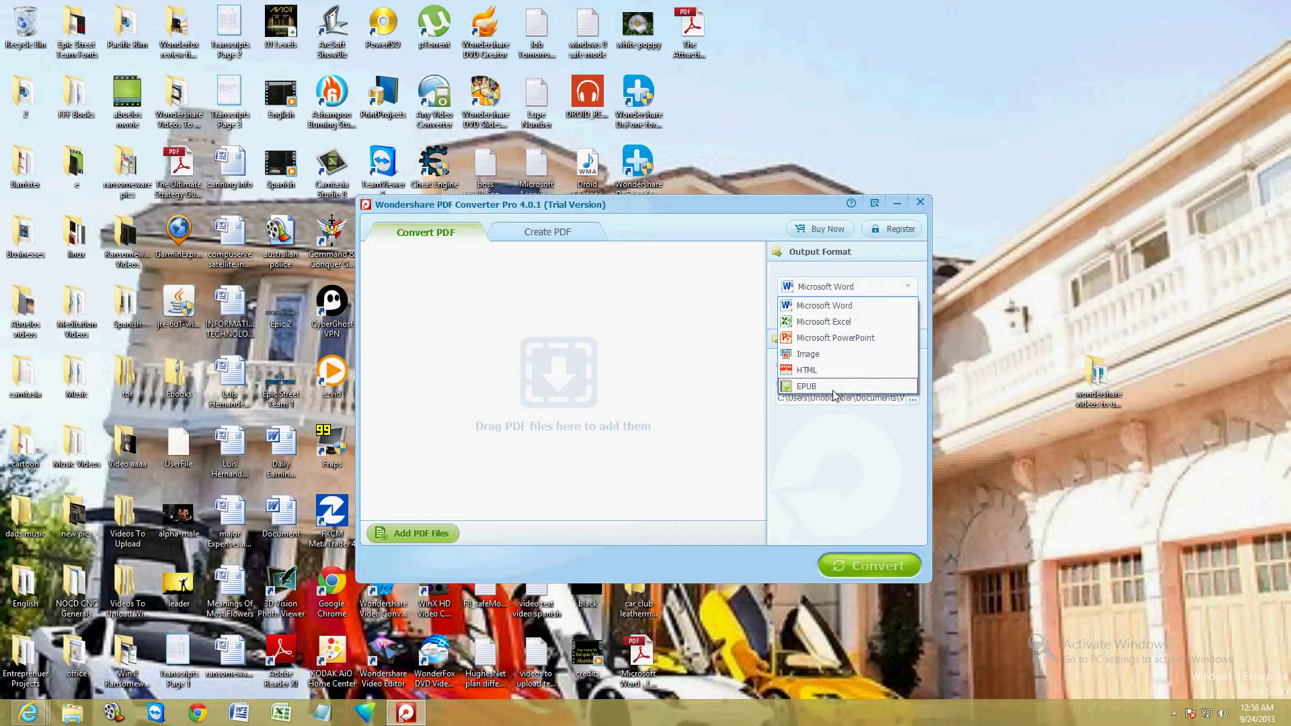
{"action": "left_click", "coordinate": [828, 310]}
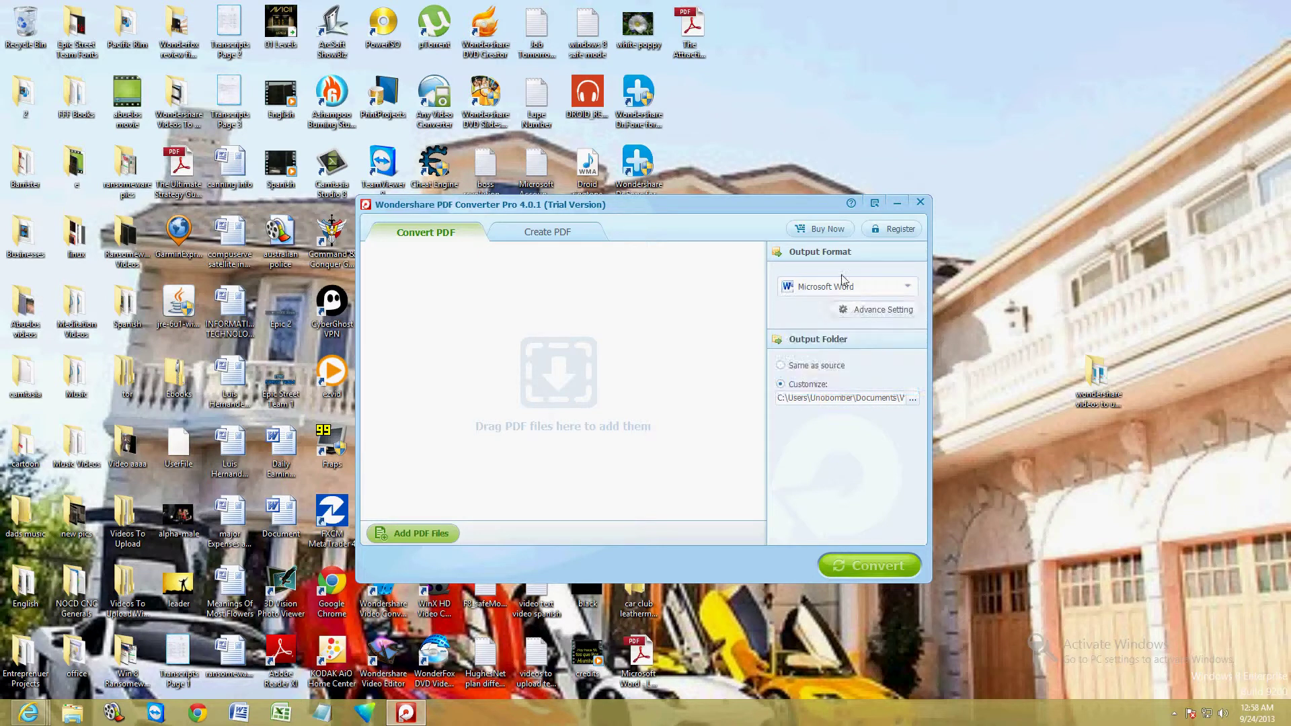
{"action": "left_click_drag", "start_coordinate": [675, 214], "coordinate": [690, 211]}
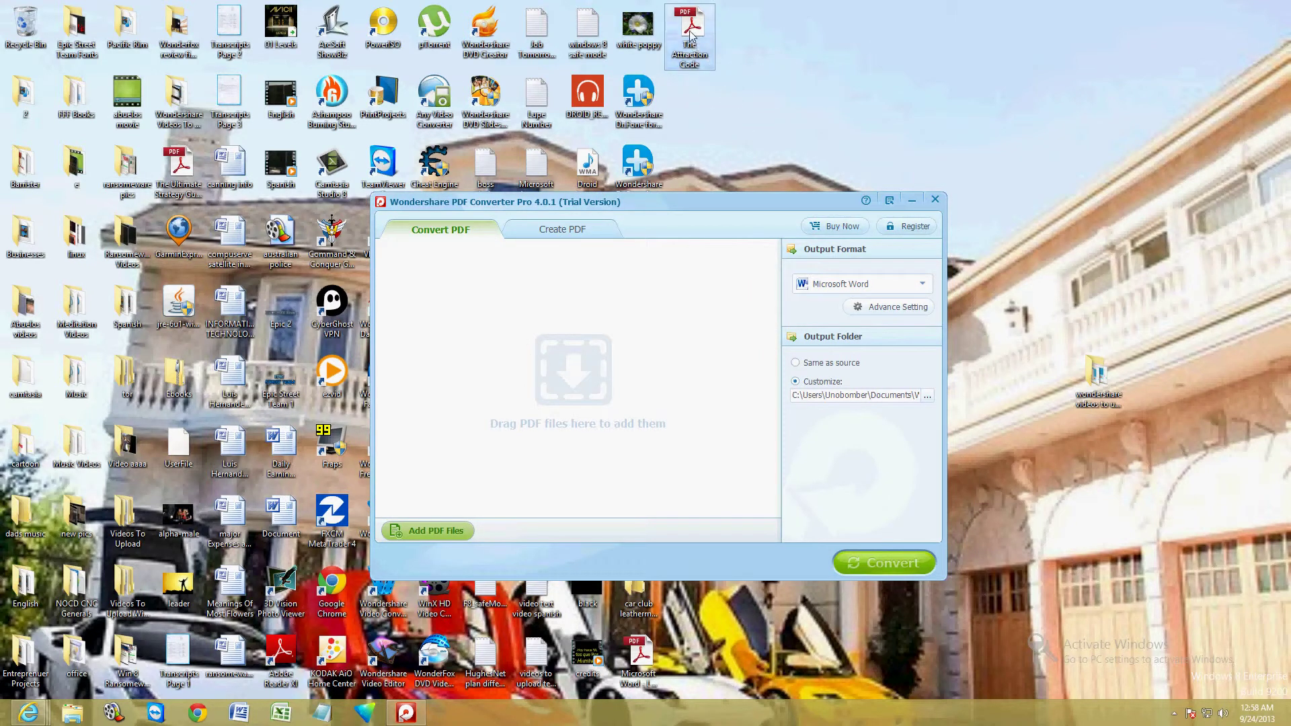
Add The Attraction Code.pdf, set the output folder to Desktop, and start converting it to Word
{"action": "left_click_drag", "start_coordinate": [690, 34], "coordinate": [546, 354]}
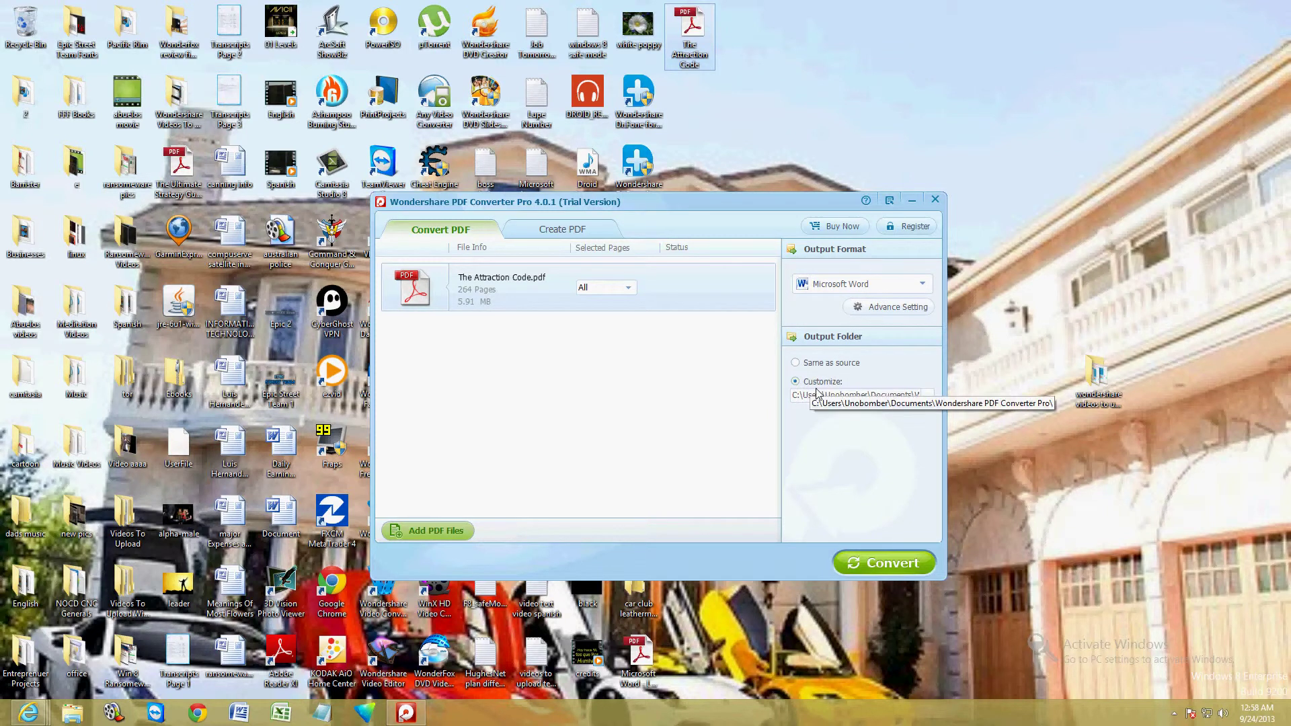
{"action": "left_click", "coordinate": [927, 396]}
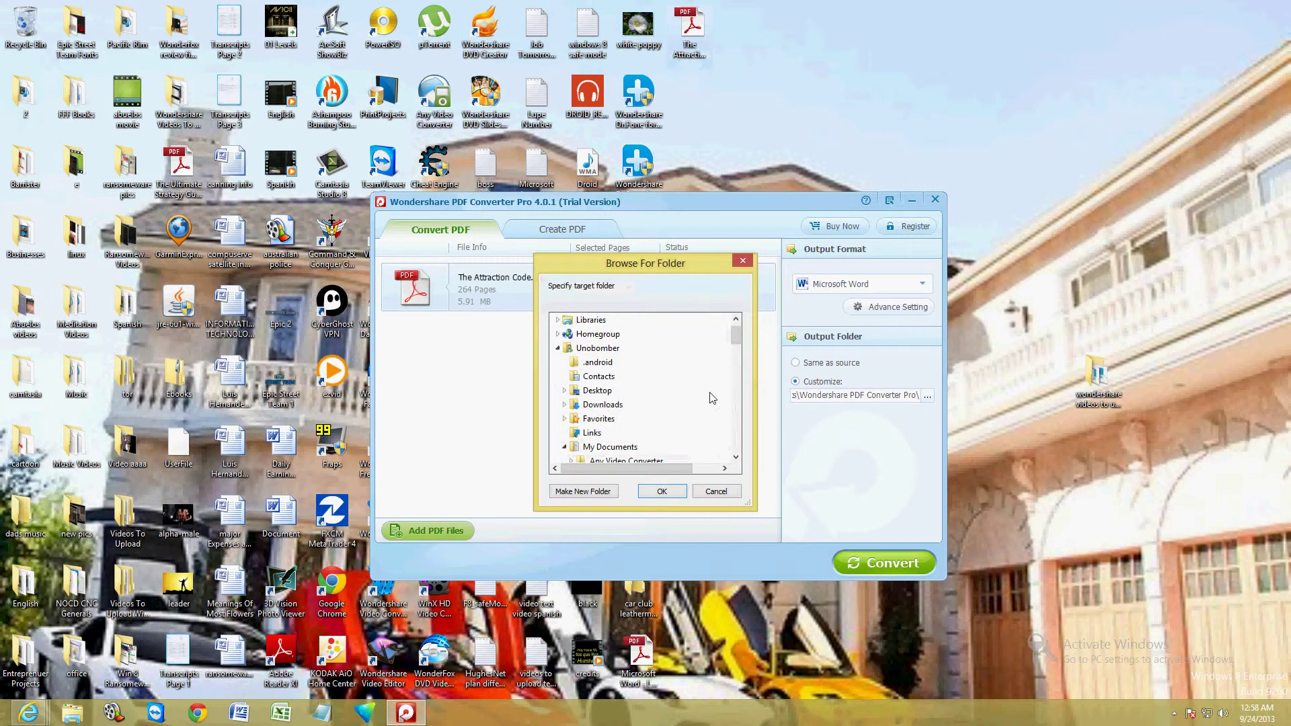
{"action": "left_click", "coordinate": [737, 417]}
{"action": "left_click", "coordinate": [736, 357]}
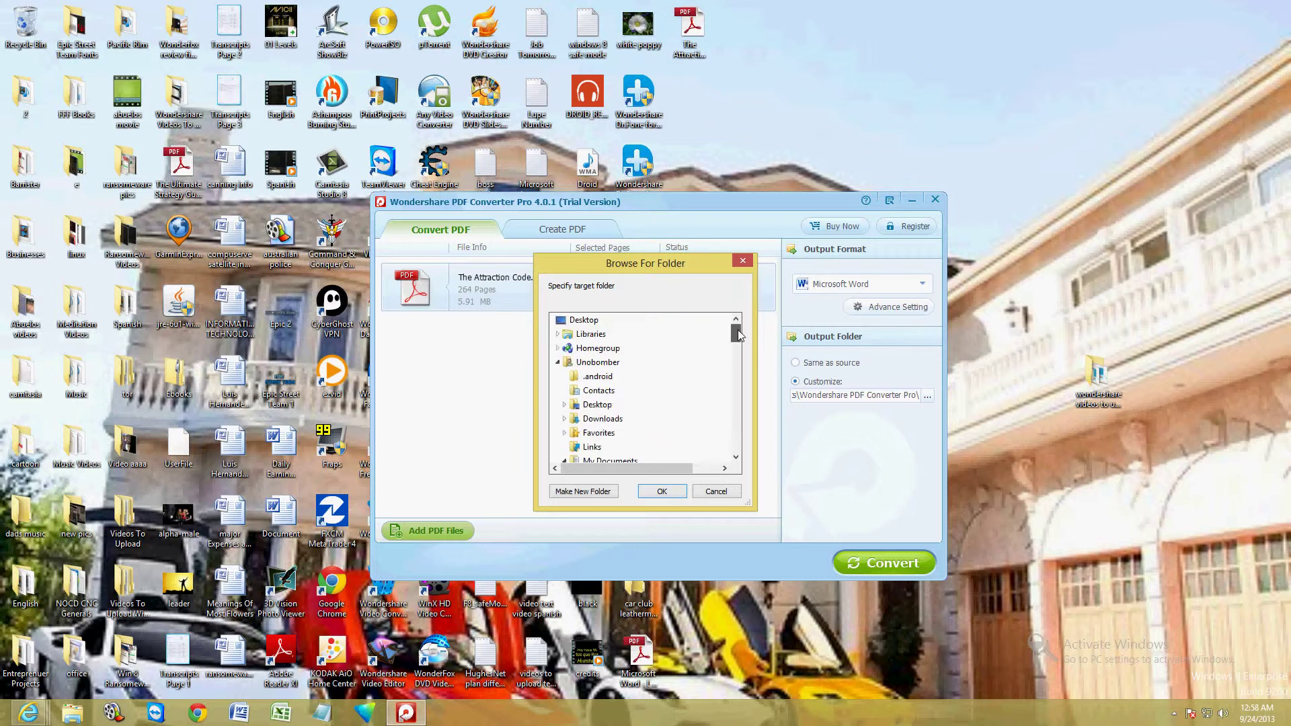
{"action": "left_click", "coordinate": [583, 320]}
{"action": "left_click", "coordinate": [661, 491]}
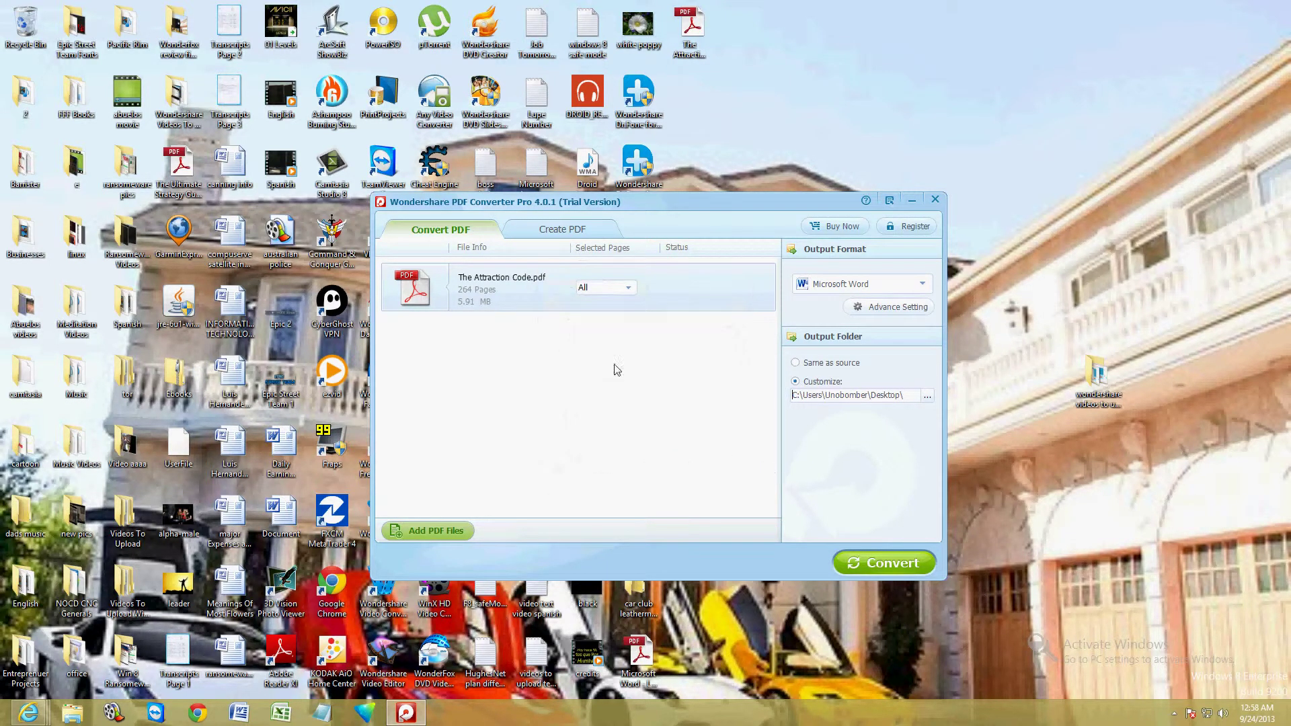
{"action": "left_click", "coordinate": [866, 563]}
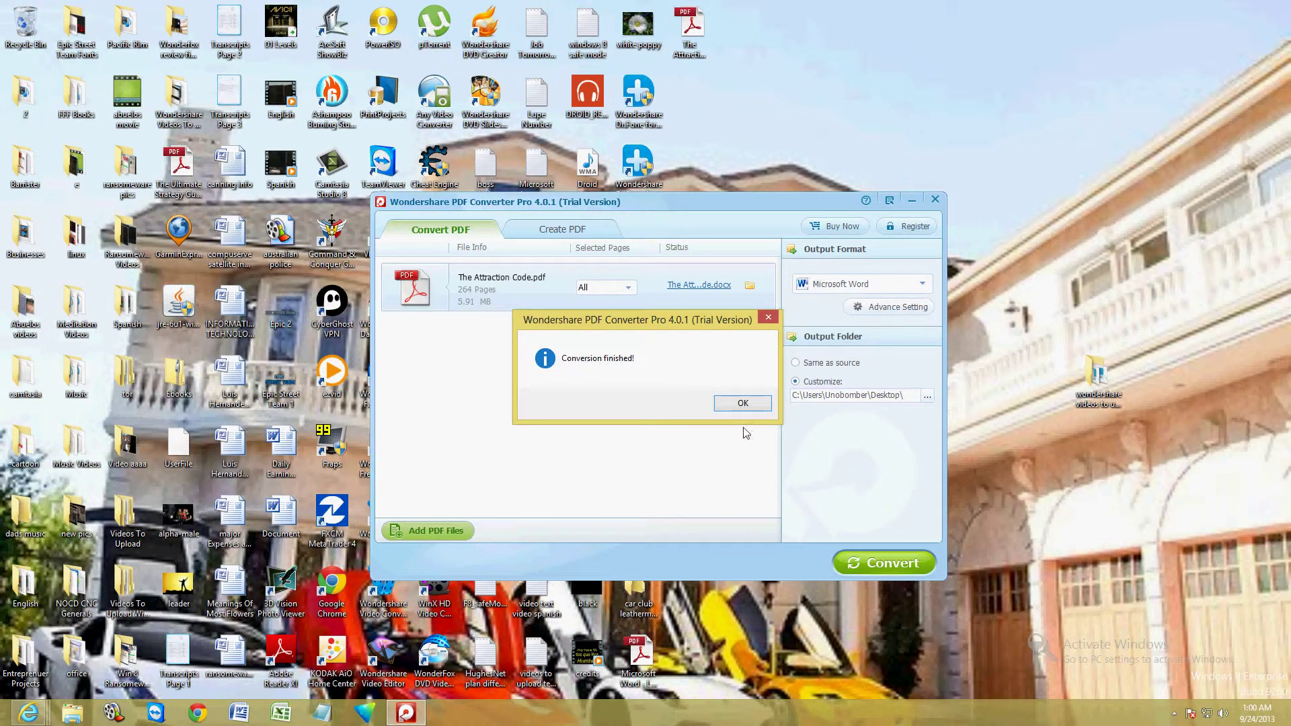
Dismiss the 'Conversion finished!' notice for The Attraction Code.pdf
{"action": "left_click", "coordinate": [751, 403]}
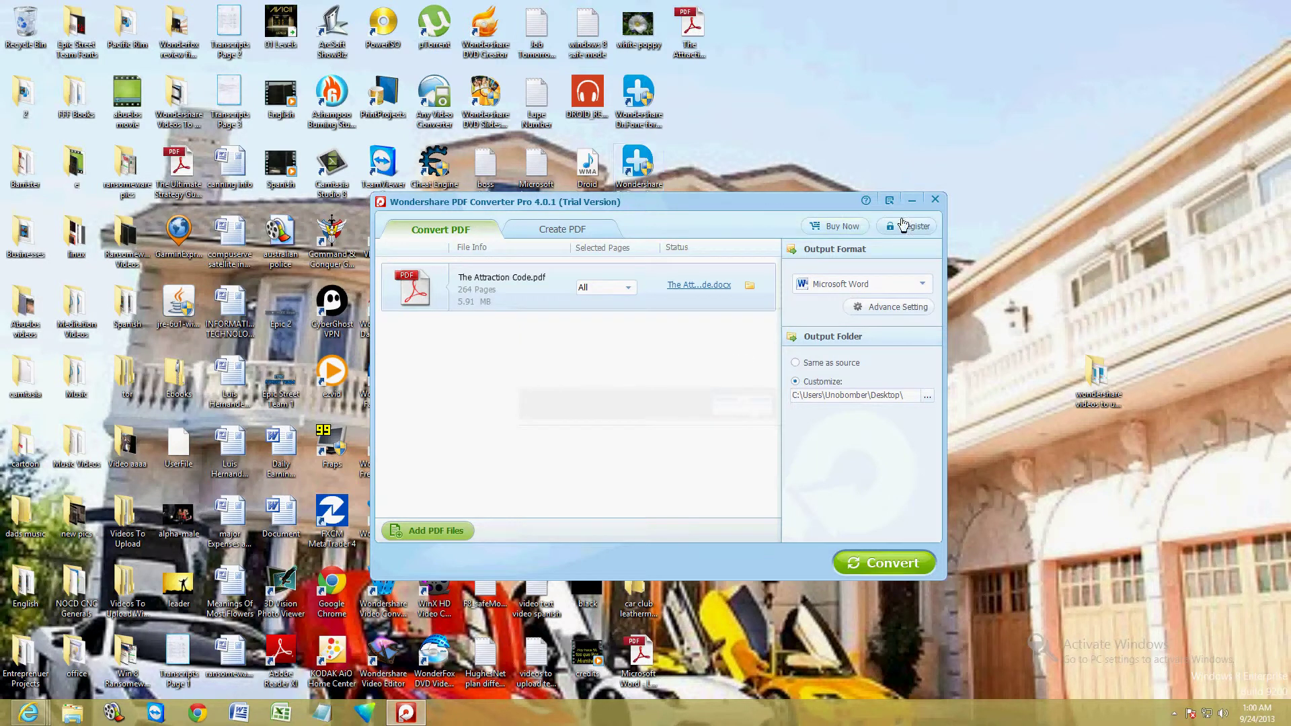
Minimize the converter and open The Attraction Code Word document from the desktop
{"action": "left_click_drag", "start_coordinate": [903, 207], "coordinate": [861, 144]}
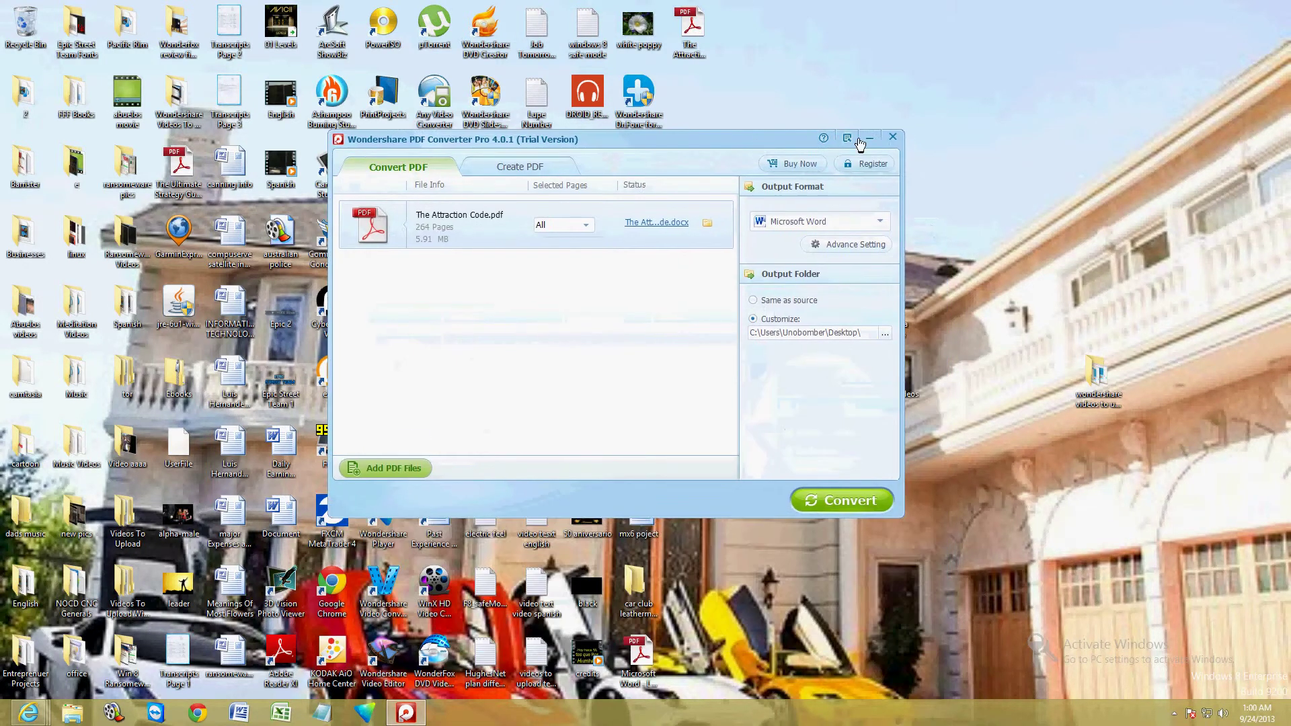
{"action": "left_click", "coordinate": [868, 138]}
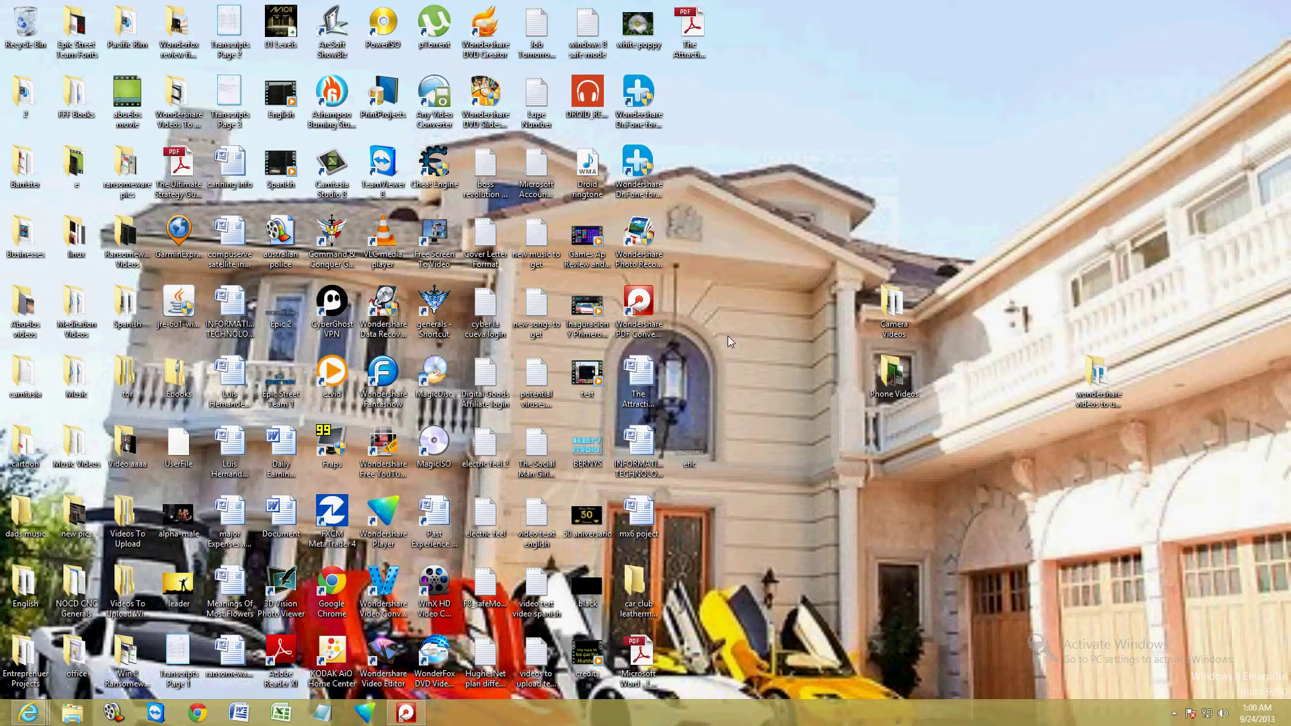
{"action": "left_click", "coordinate": [636, 118]}
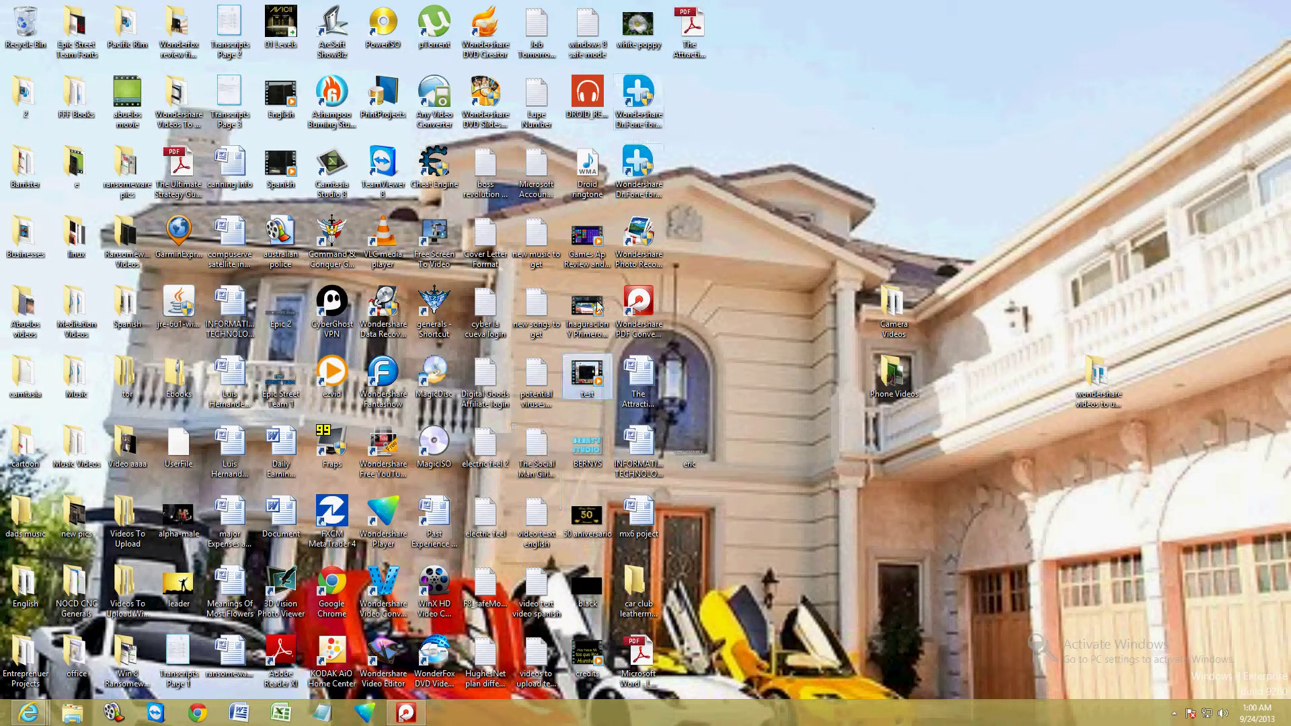
{"action": "key", "text": "t"}
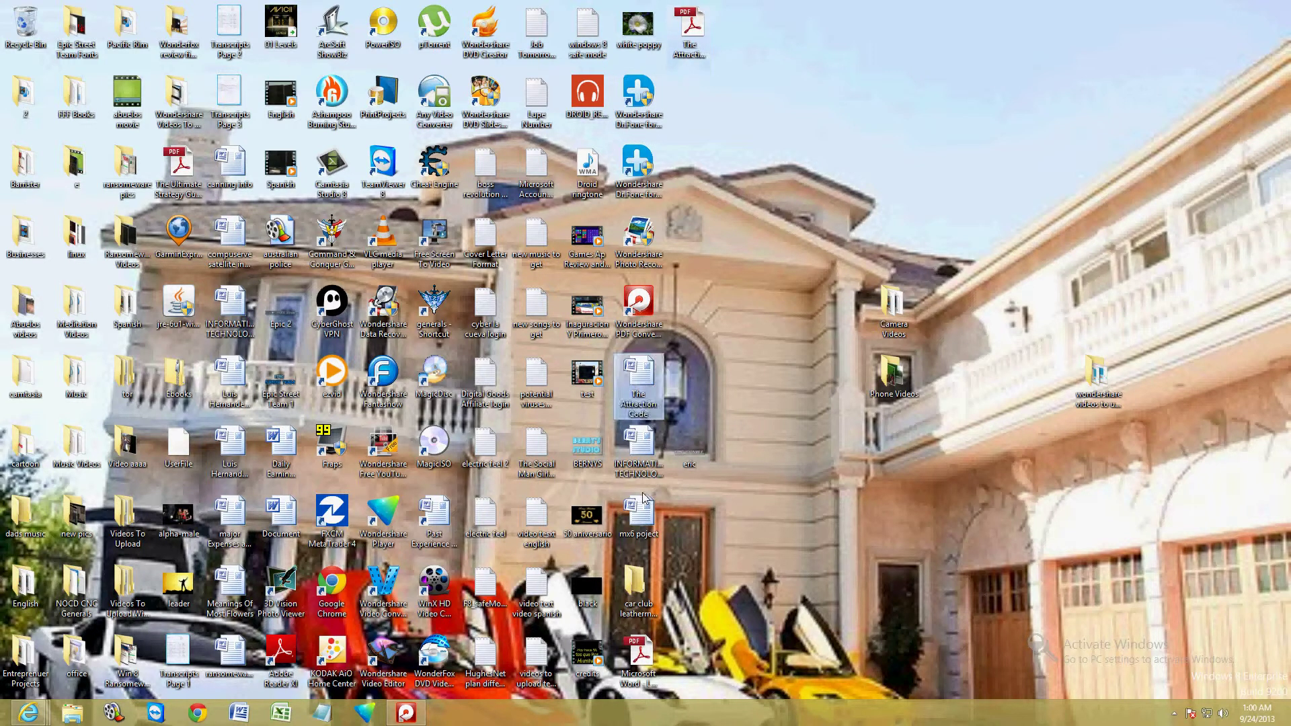
{"action": "double_click", "coordinate": [639, 390]}
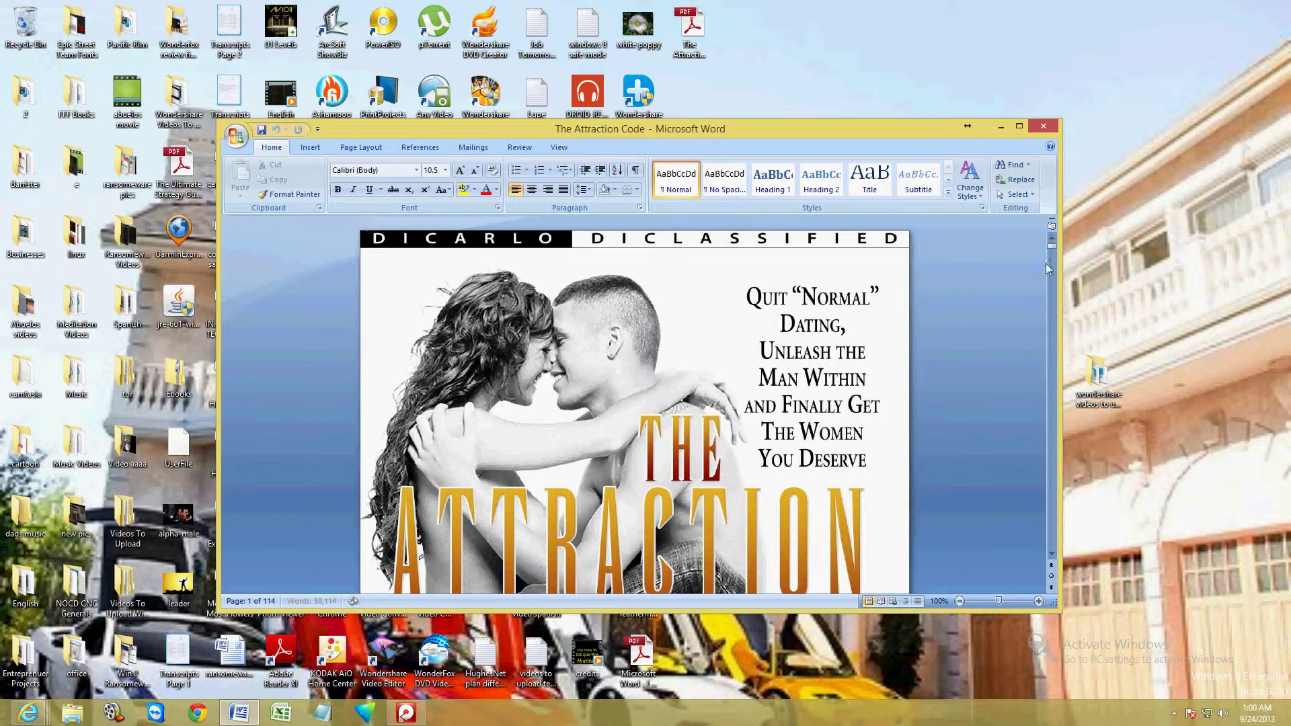
Scroll through the pages of The Attraction Code.docx in Word, then close it
{"action": "left_click", "coordinate": [1051, 553]}
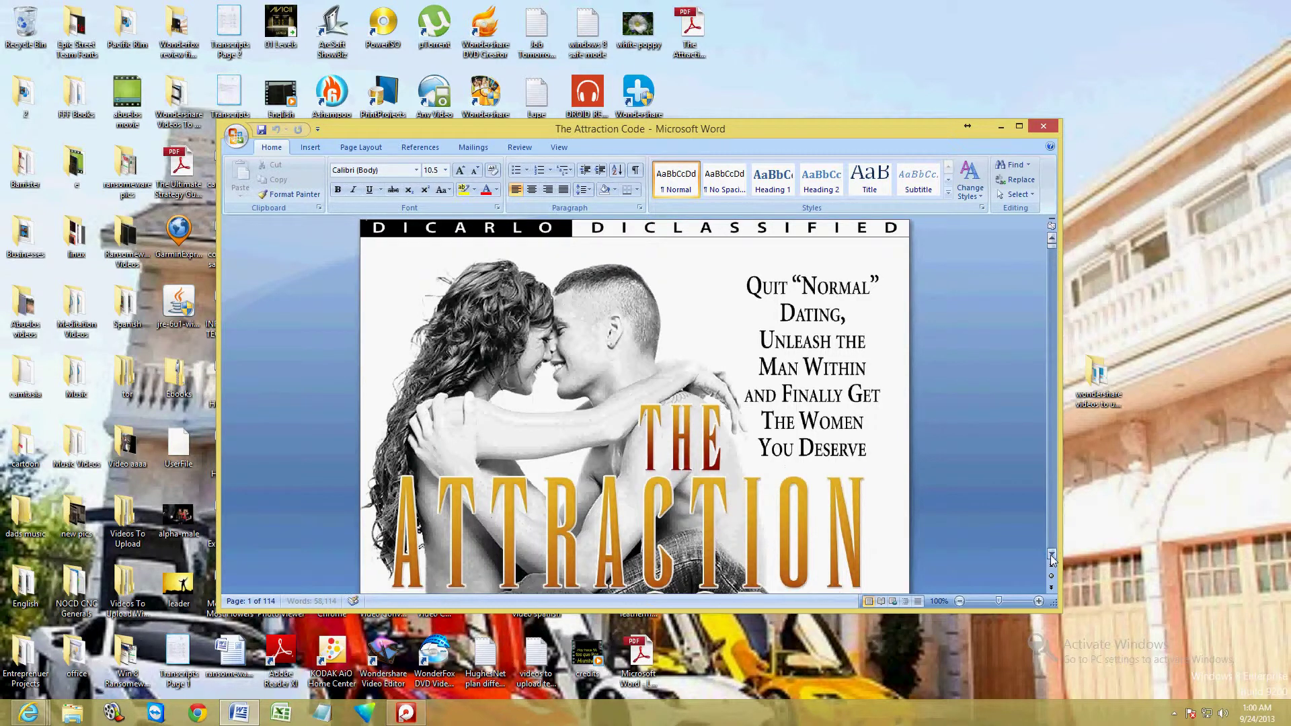
{"action": "scroll", "coordinate": [1052, 556], "scroll_direction": "down", "scroll_amount": 10}
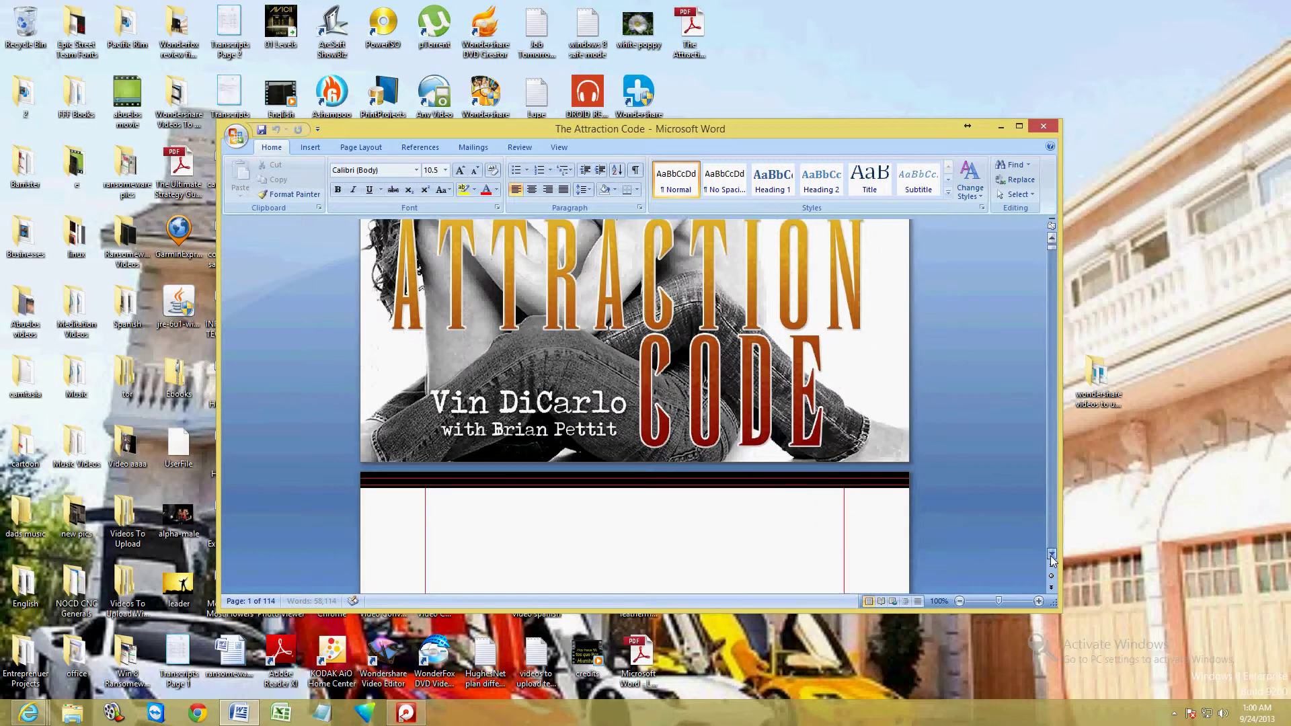
{"action": "scroll", "coordinate": [1052, 555], "scroll_direction": "down", "scroll_amount": 10}
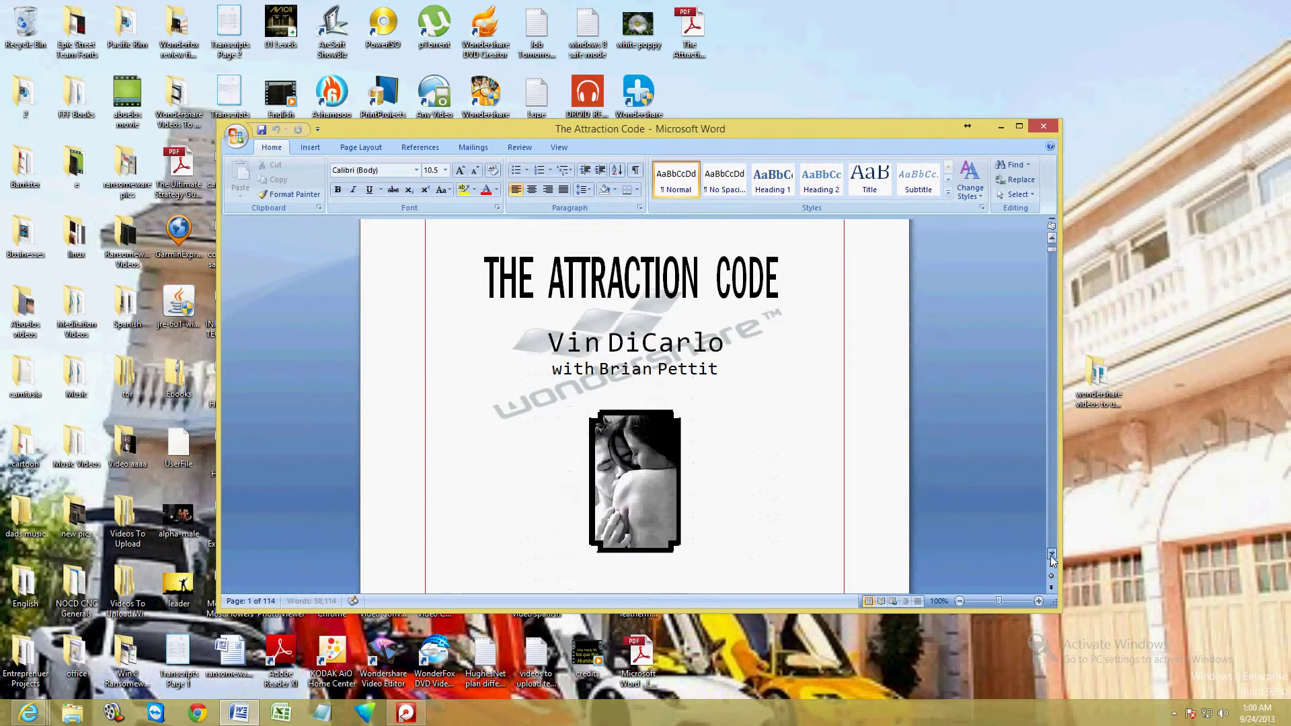
{"action": "scroll", "coordinate": [1052, 558], "scroll_direction": "down", "scroll_amount": 10}
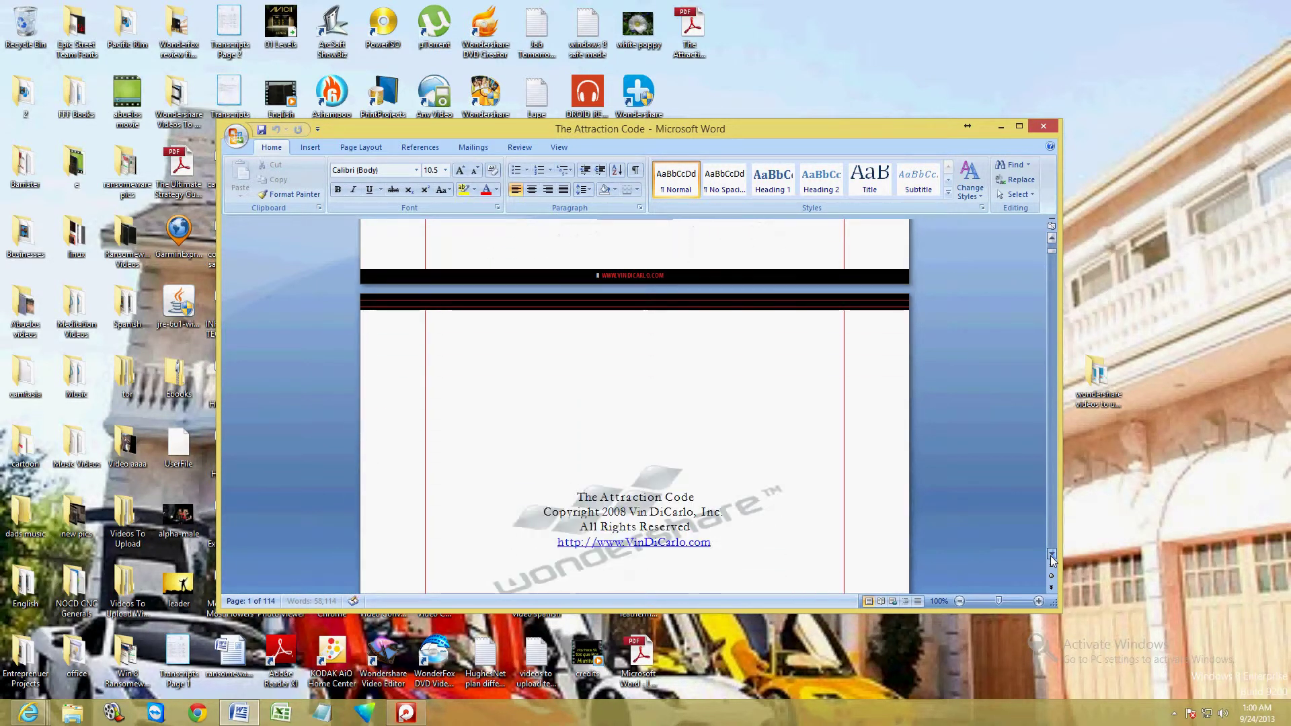
{"action": "scroll", "coordinate": [1052, 559], "scroll_direction": "down", "scroll_amount": 10}
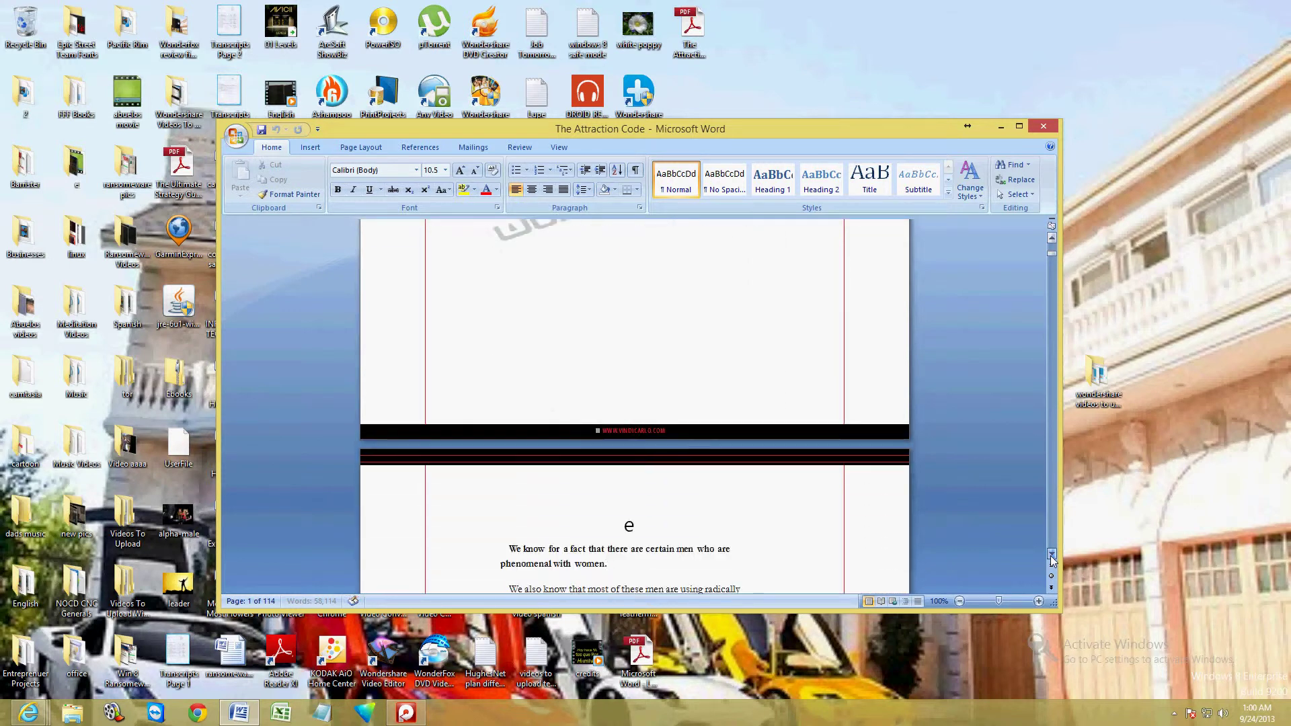
{"action": "scroll", "coordinate": [1052, 560], "scroll_direction": "down", "scroll_amount": 3}
{"action": "left_click_drag", "start_coordinate": [1053, 253], "coordinate": [1051, 326]}
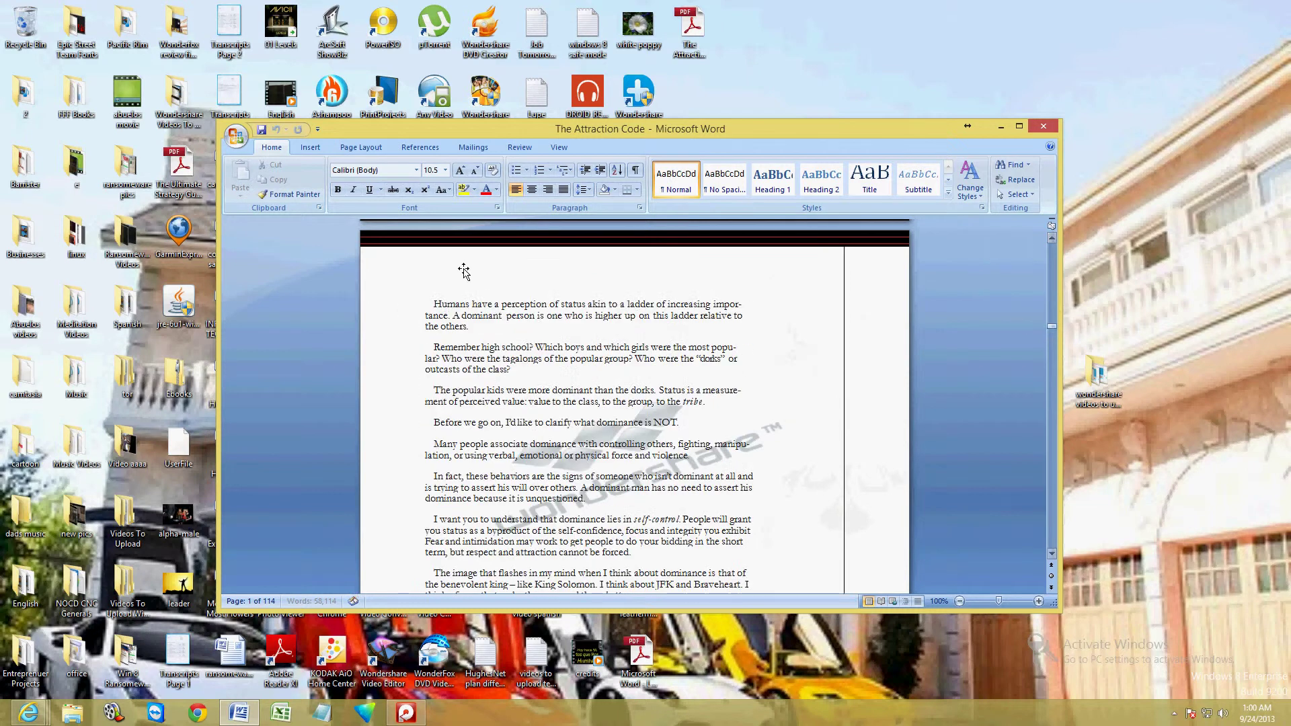
{"action": "left_click", "coordinate": [1043, 127]}
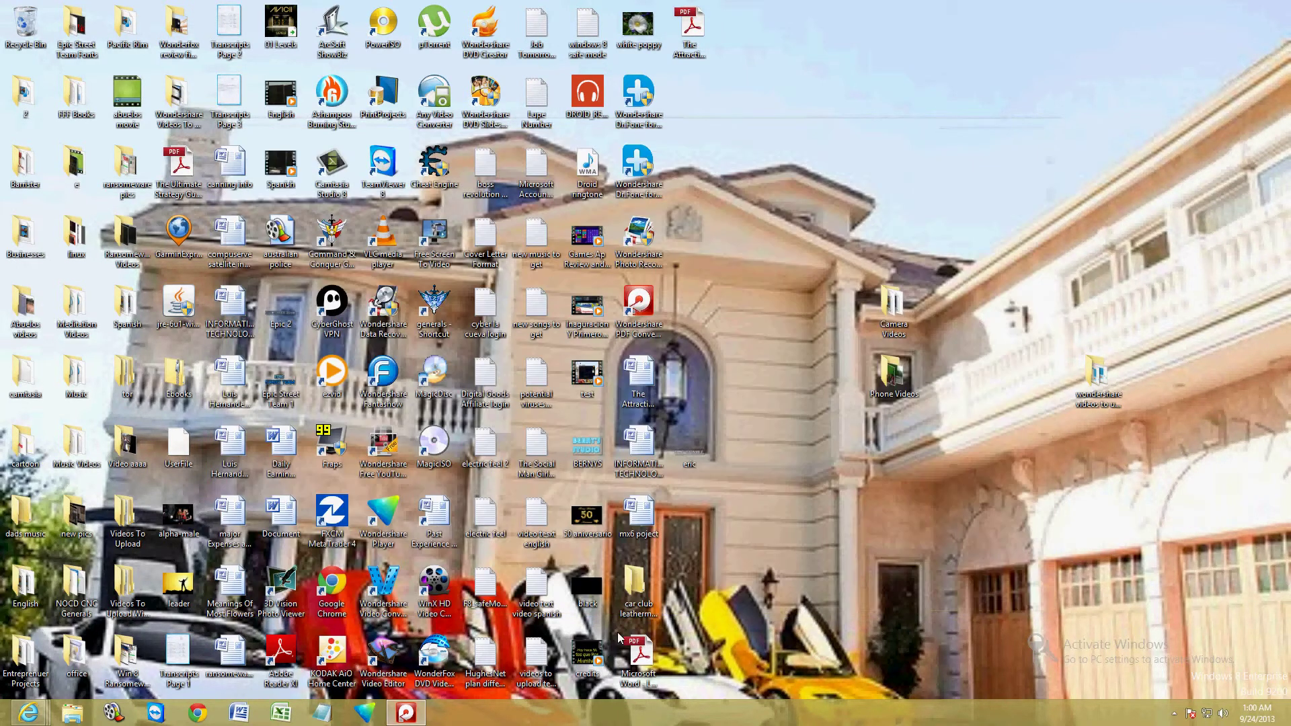
Restore the converter and create a PDF from the Meanings Of Most Flowers Word document
{"action": "left_click", "coordinate": [404, 713]}
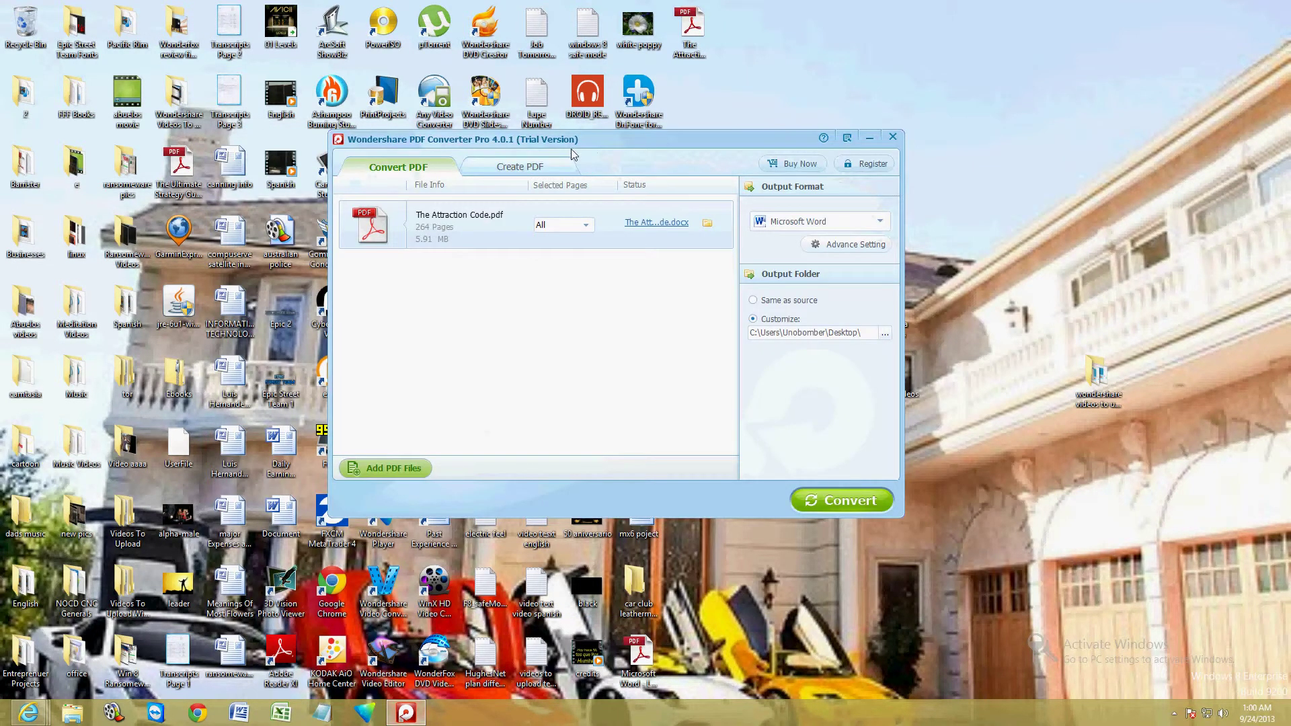
{"action": "left_click", "coordinate": [597, 203]}
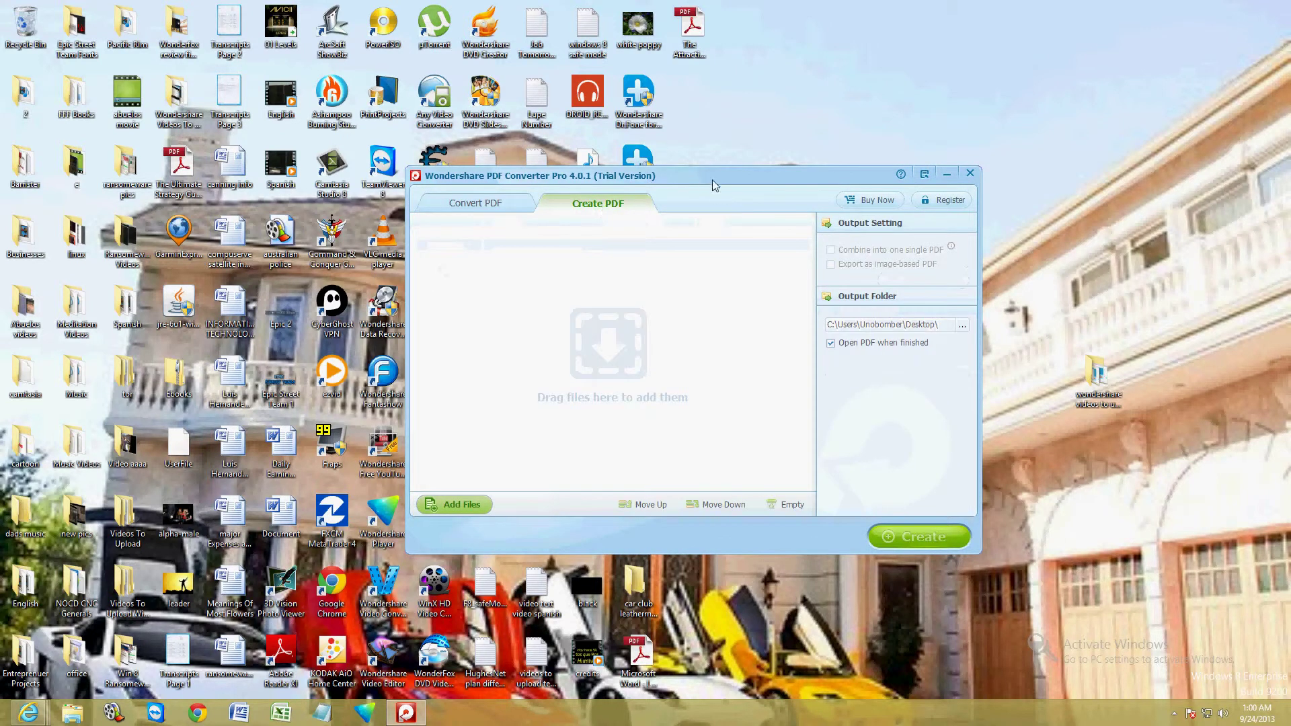
{"action": "left_click_drag", "start_coordinate": [712, 180], "coordinate": [770, 162]}
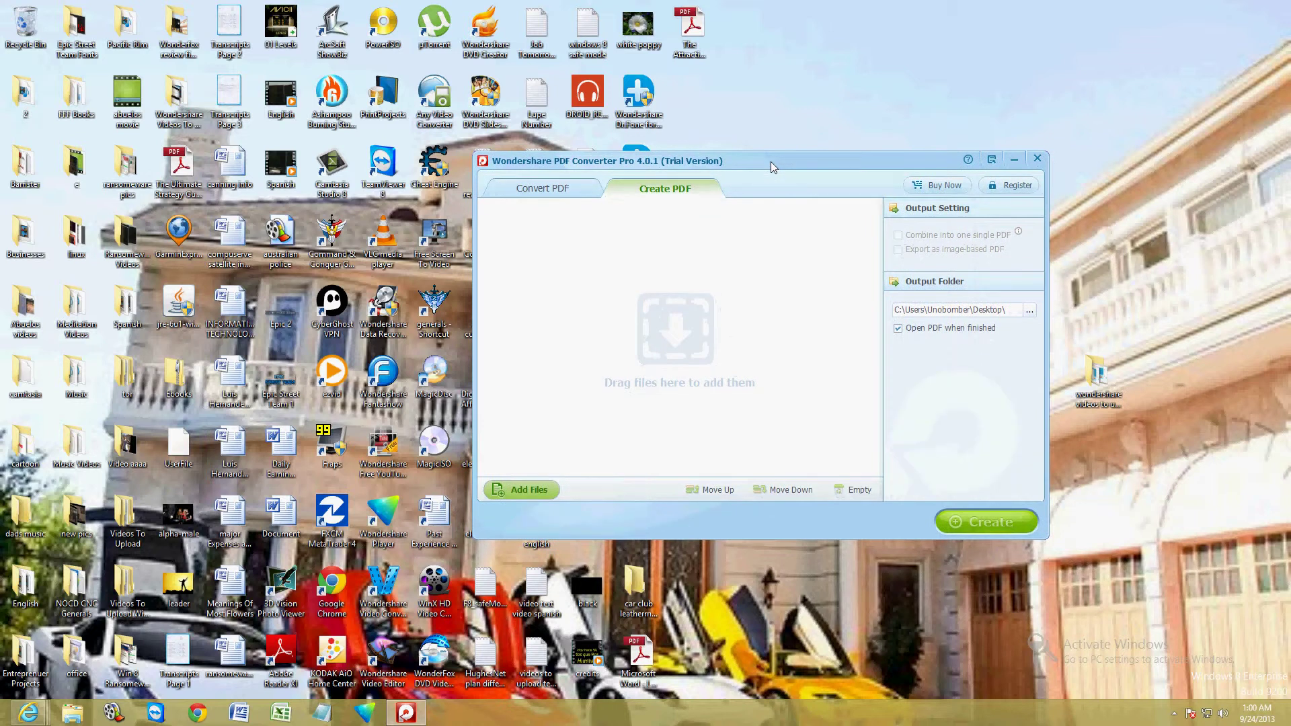
{"action": "left_click_drag", "start_coordinate": [230, 582], "coordinate": [671, 286]}
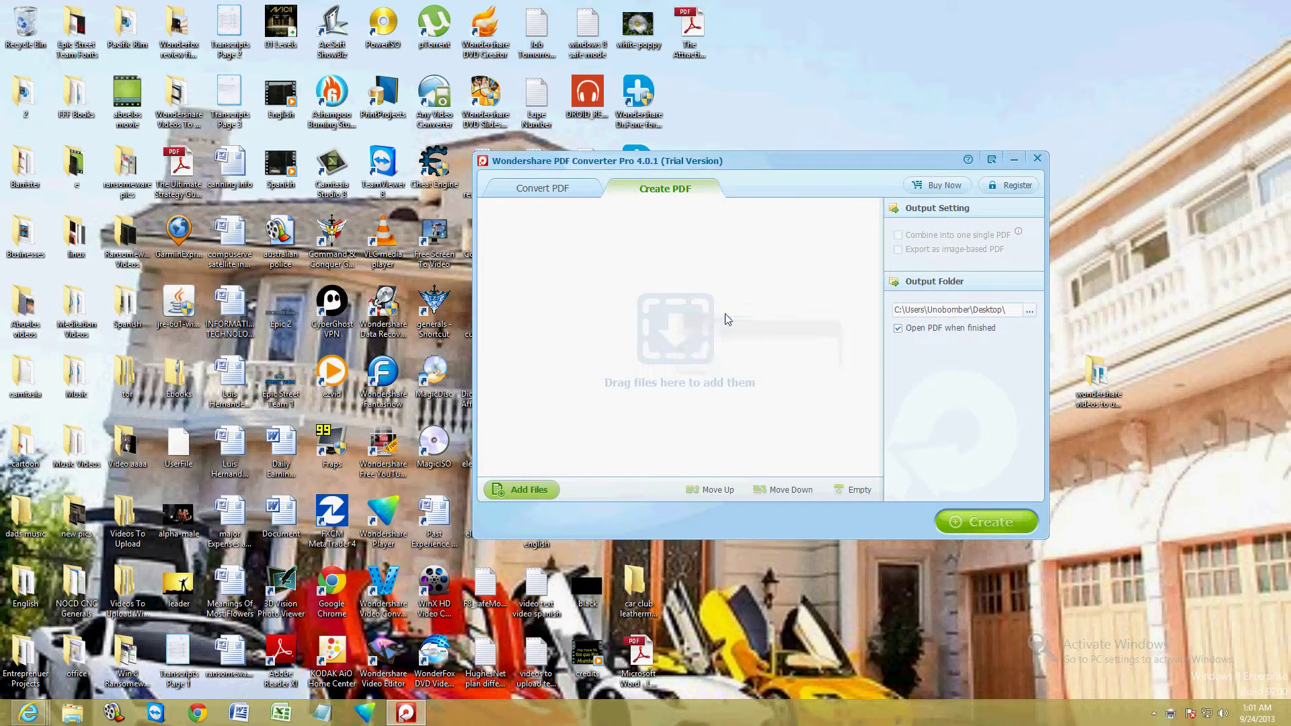
{"action": "left_click_drag", "start_coordinate": [737, 165], "coordinate": [735, 179]}
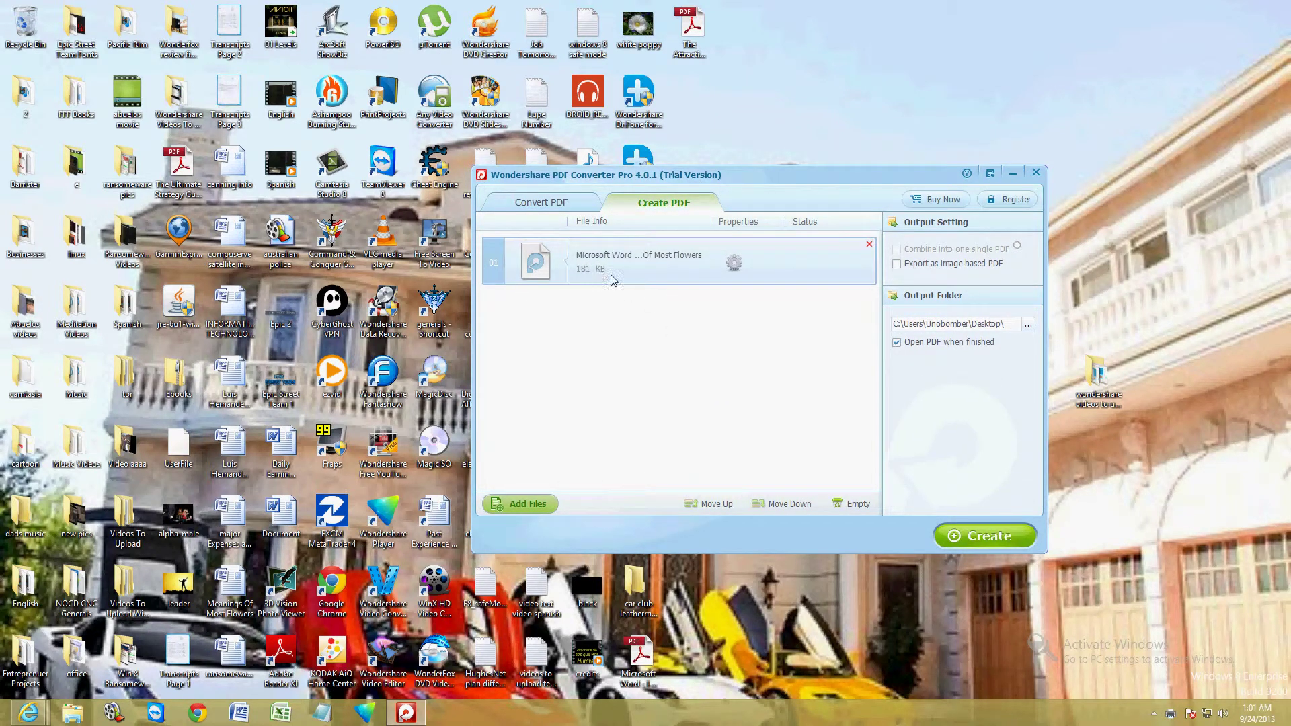
{"action": "left_click", "coordinate": [976, 537]}
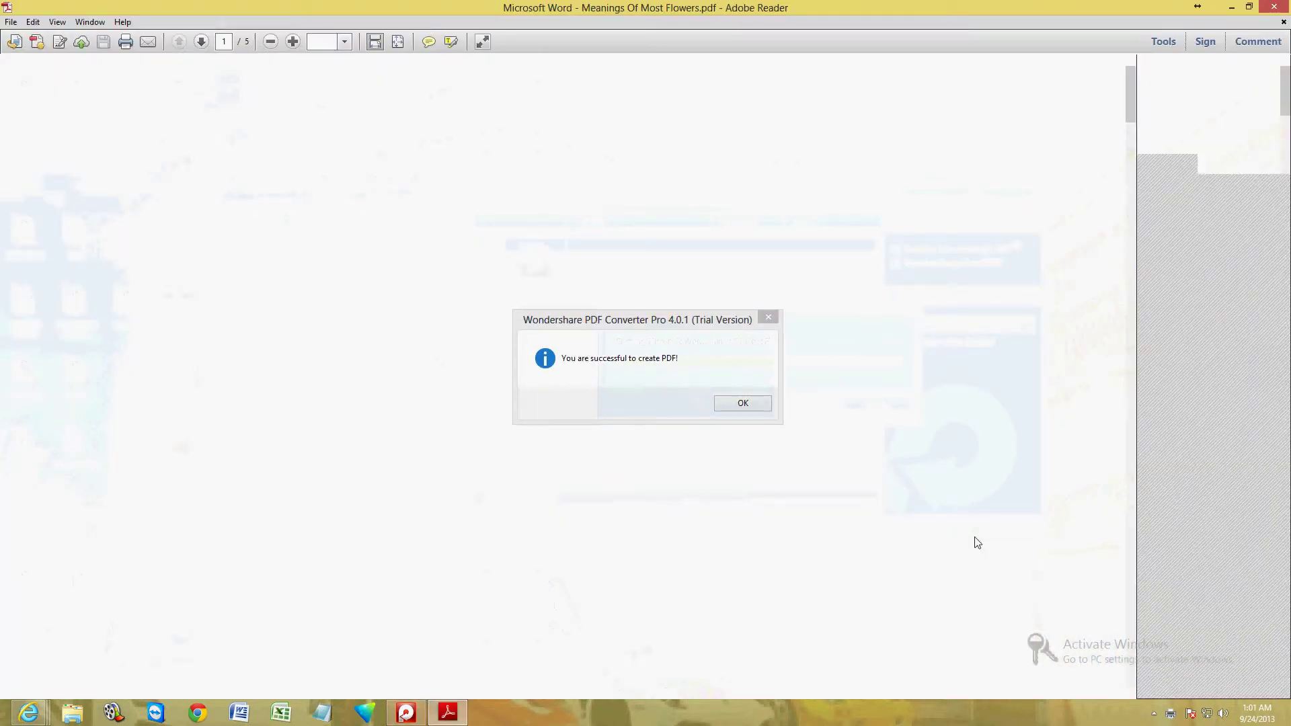
Dismiss the success message, review the 5-page Meanings Of Most Flowers PDF, then close Adobe Reader
{"action": "left_click", "coordinate": [752, 405]}
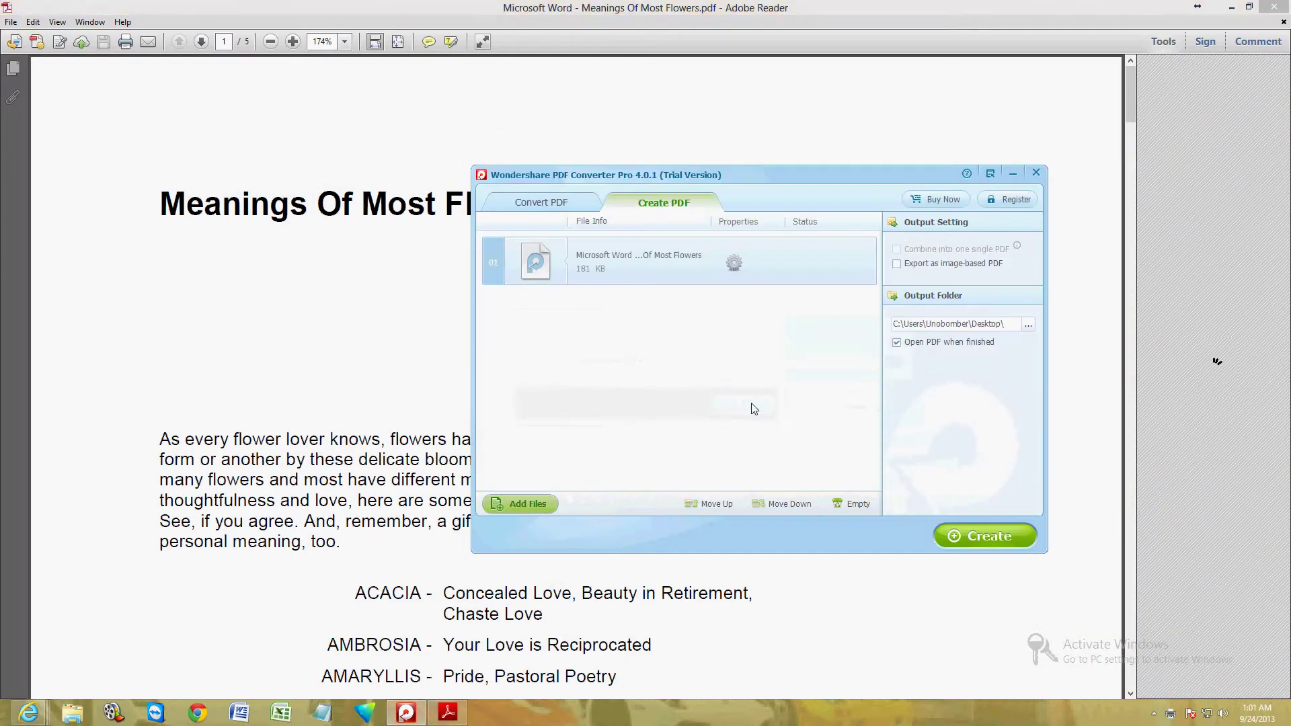
{"action": "left_click", "coordinate": [700, 153]}
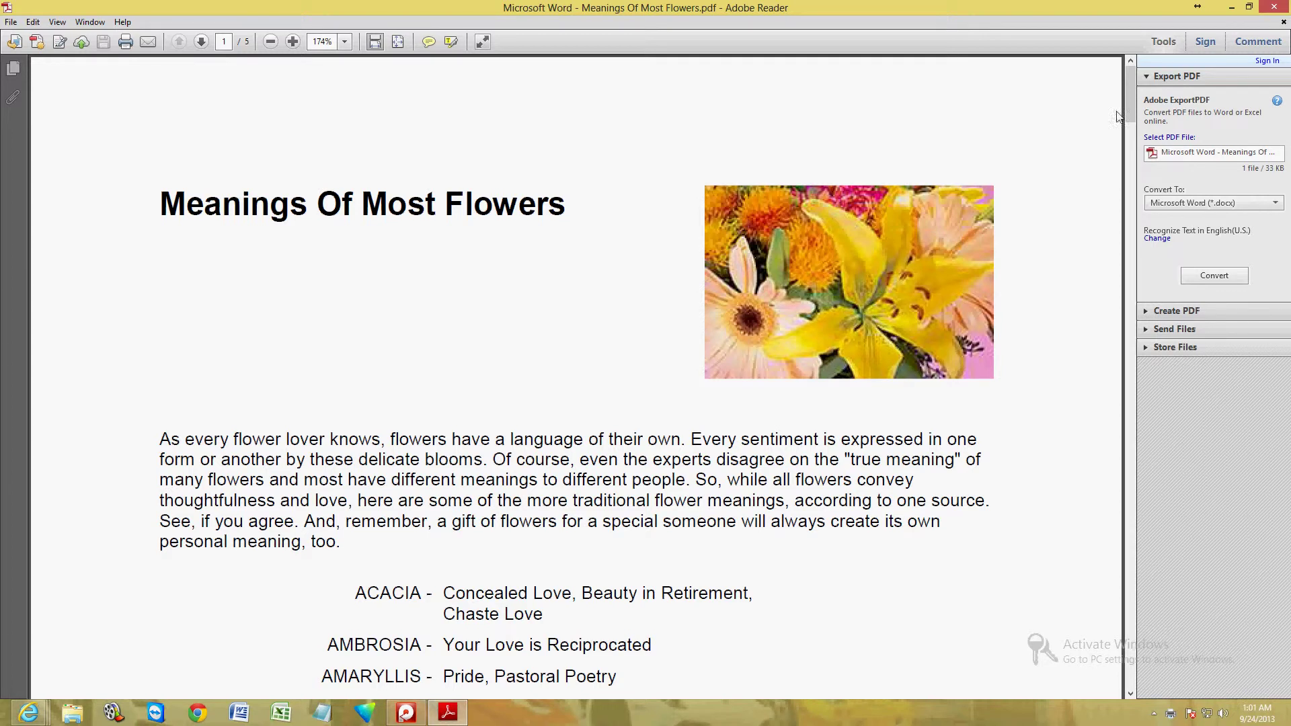
{"action": "mouse_move", "coordinate": [1128, 90]}
{"action": "left_mouse_down"}
{"action": "mouse_move", "coordinate": [1126, 202]}
{"action": "mouse_move", "coordinate": [1123, 75]}
{"action": "left_mouse_up"}
{"action": "left_click", "coordinate": [1286, 9]}
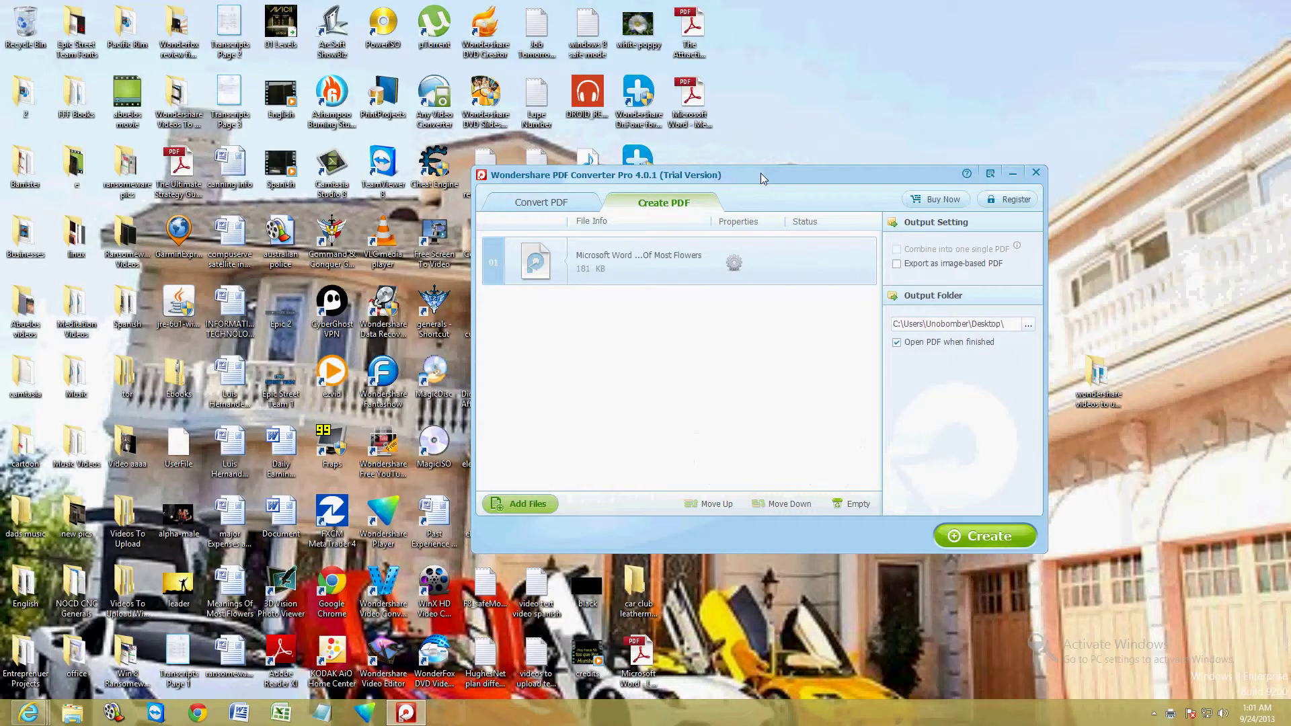
Go back to the Convert PDF page with Microsoft Word still selected as the output format
{"action": "left_click_drag", "start_coordinate": [760, 172], "coordinate": [667, 174]}
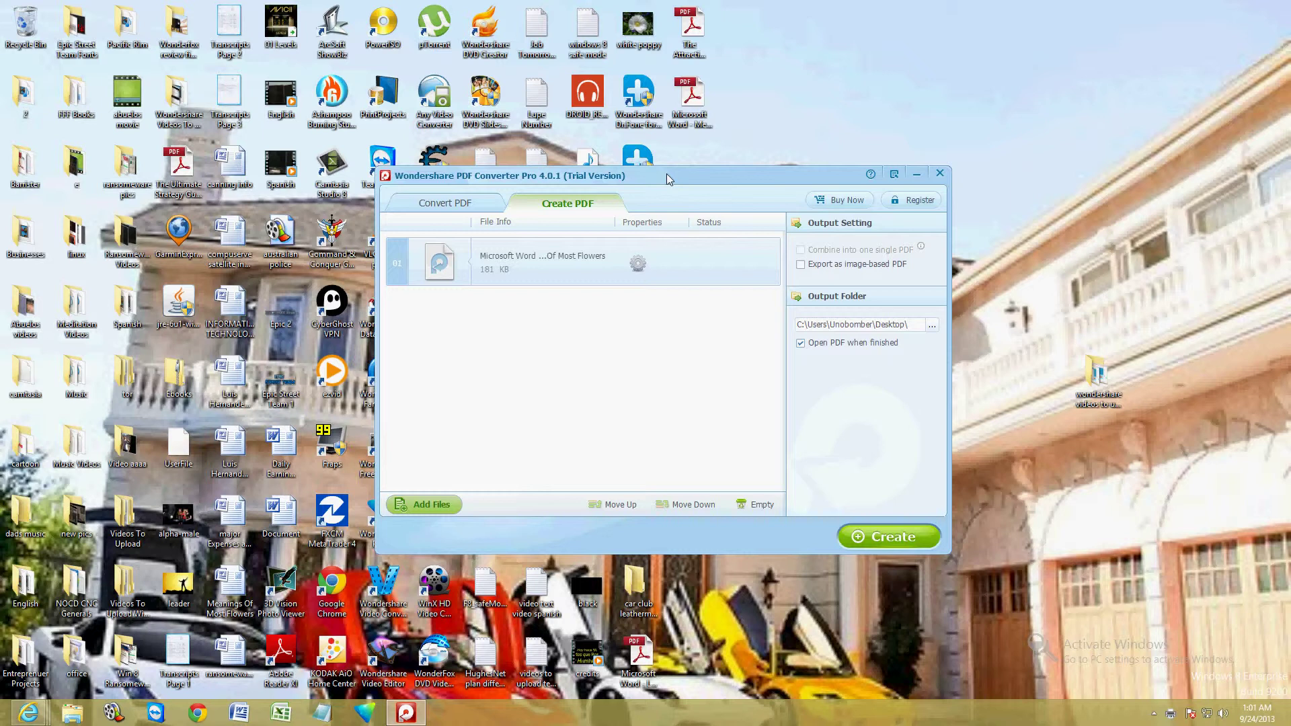
{"action": "left_click", "coordinate": [446, 207]}
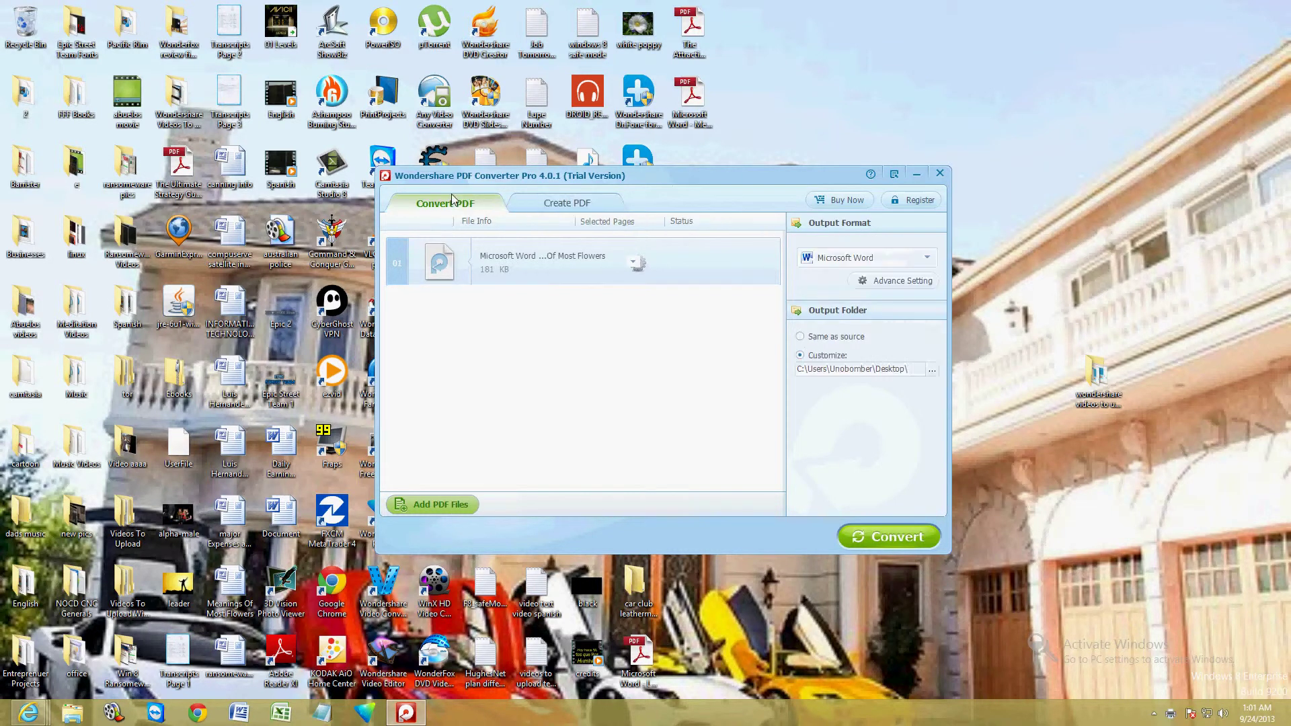
{"action": "left_click", "coordinate": [927, 260]}
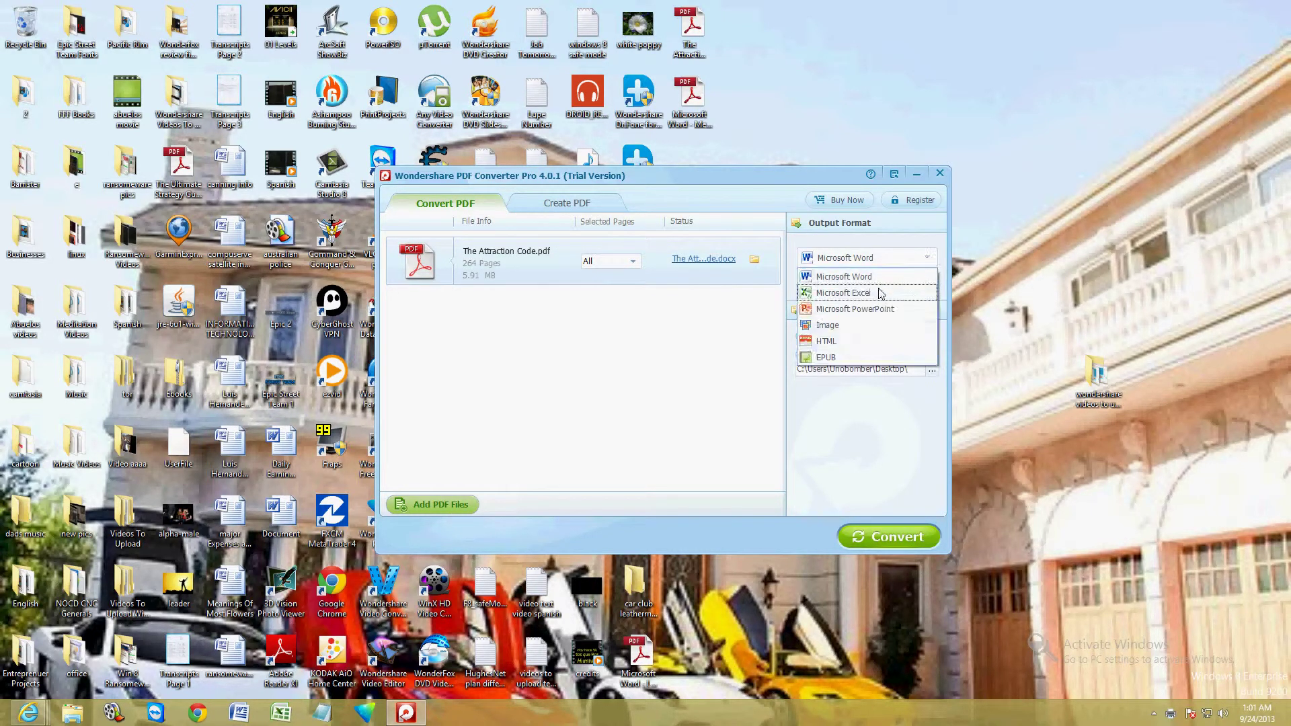
{"action": "left_click", "coordinate": [646, 411]}
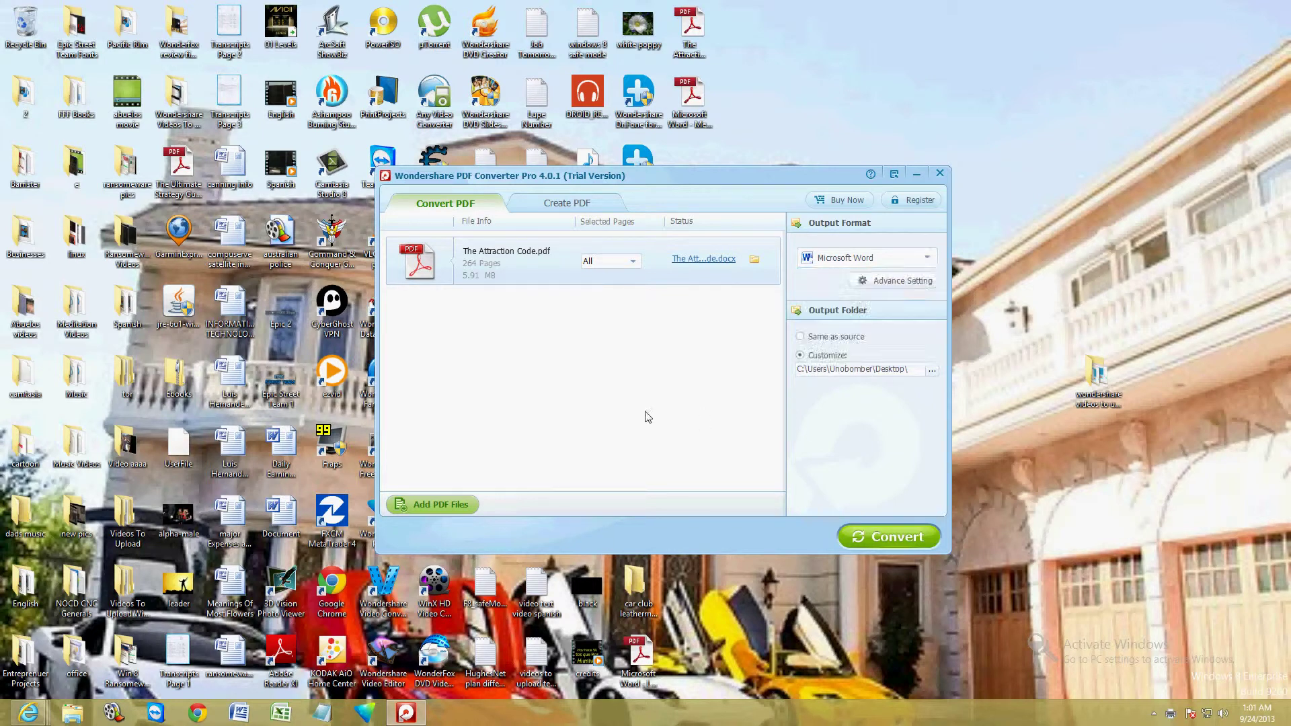
{"action": "left_click_drag", "start_coordinate": [711, 183], "coordinate": [679, 196]}
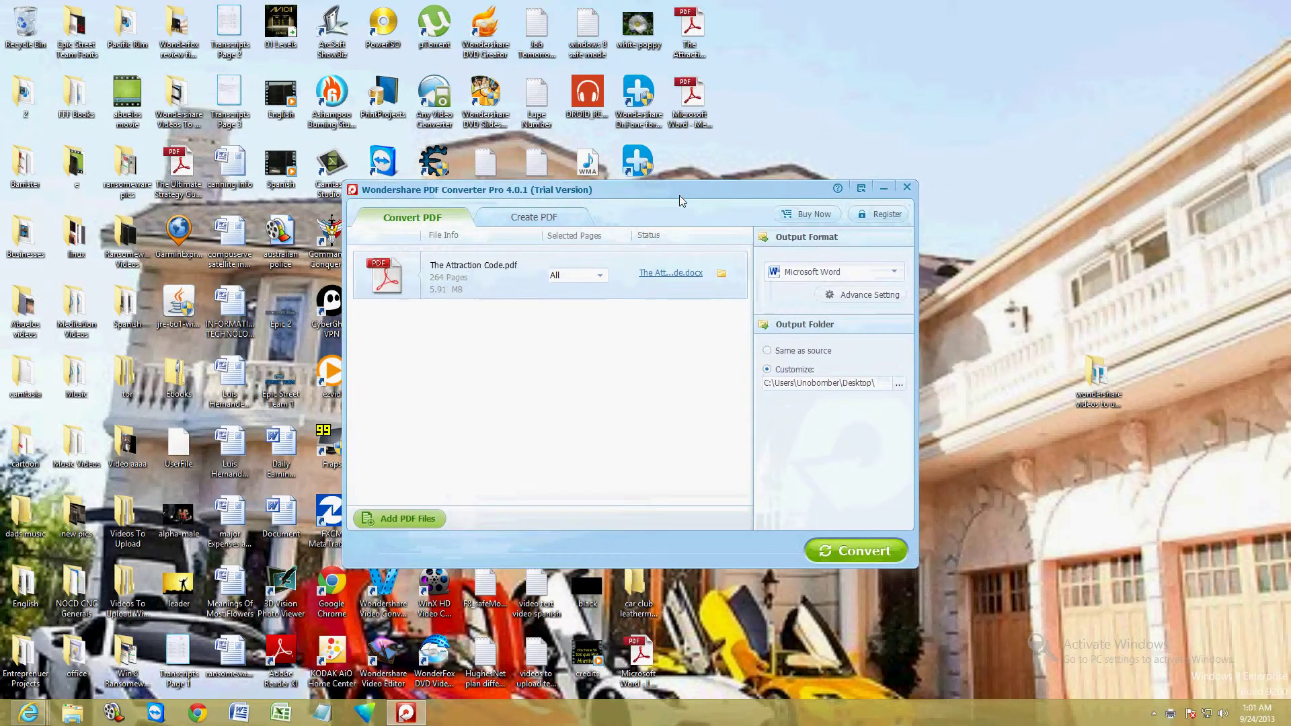